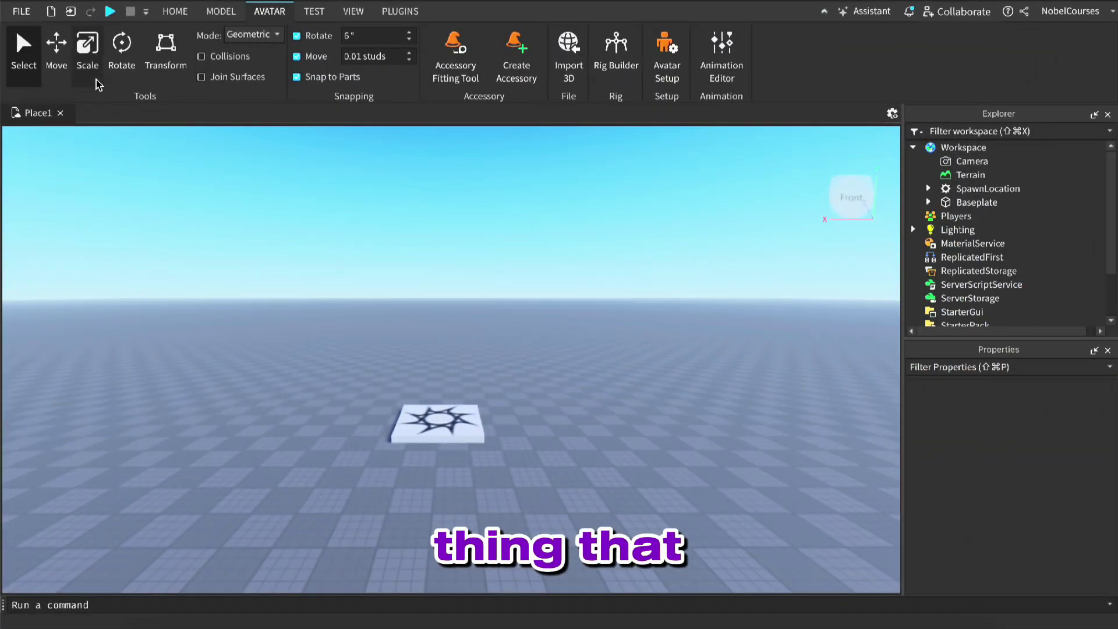
Name the place 'Animation Test' and save it to Roblox.
click(23, 15)
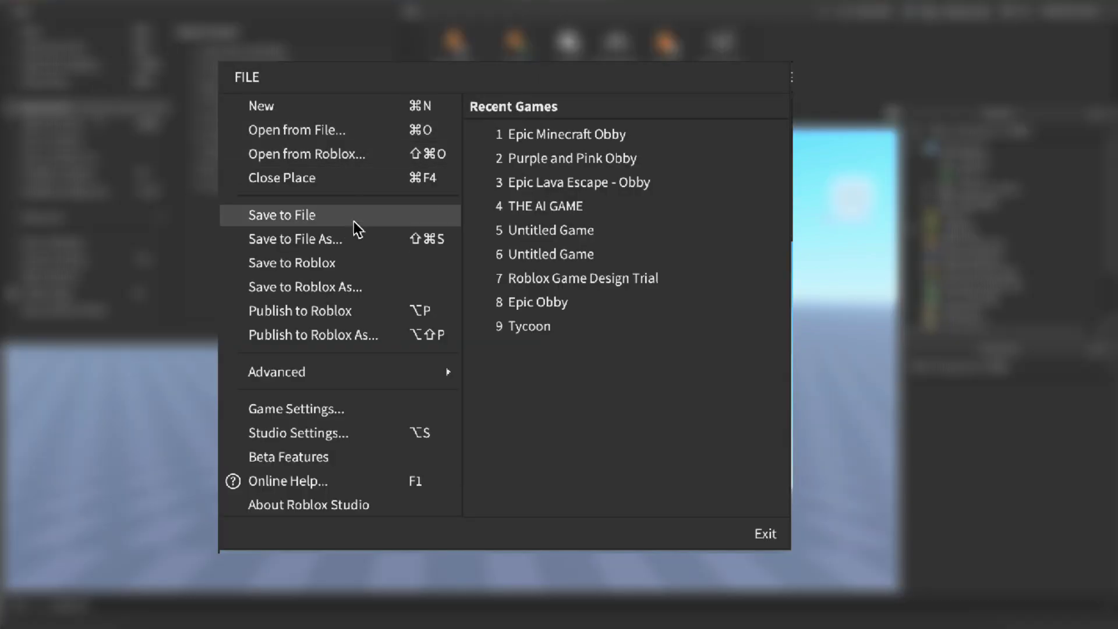
click(349, 265)
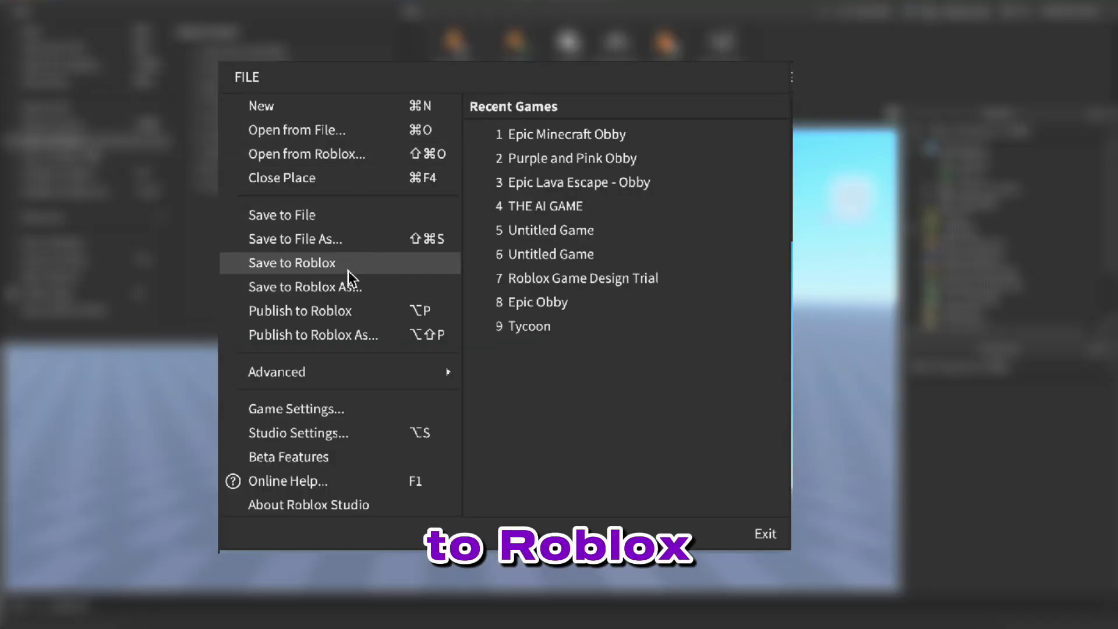
click(569, 86)
text(Animation Test)
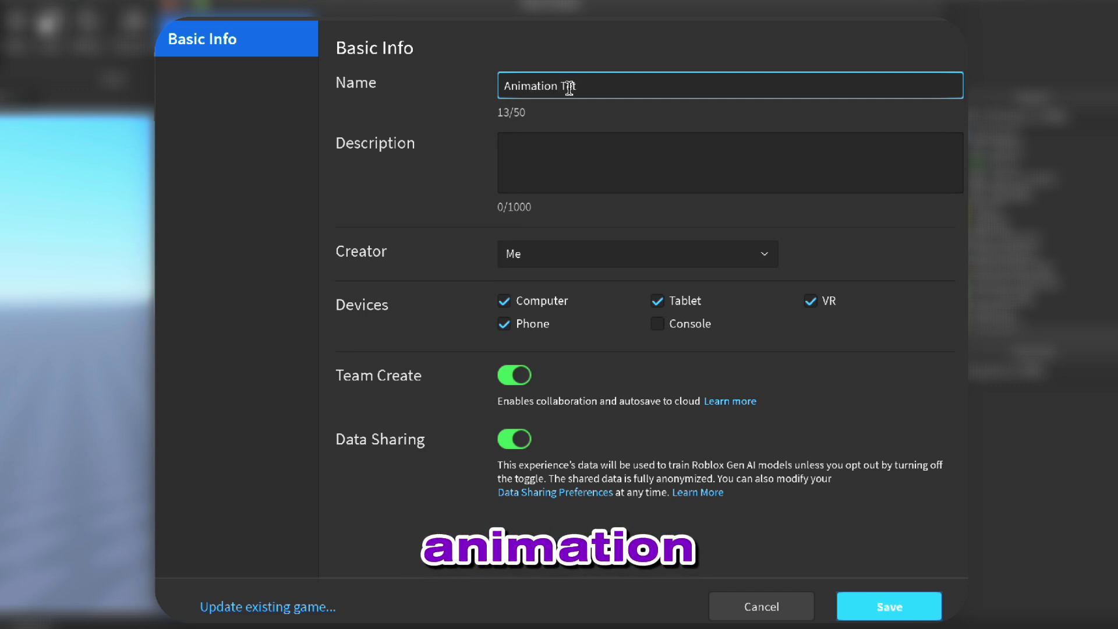
click(895, 600)
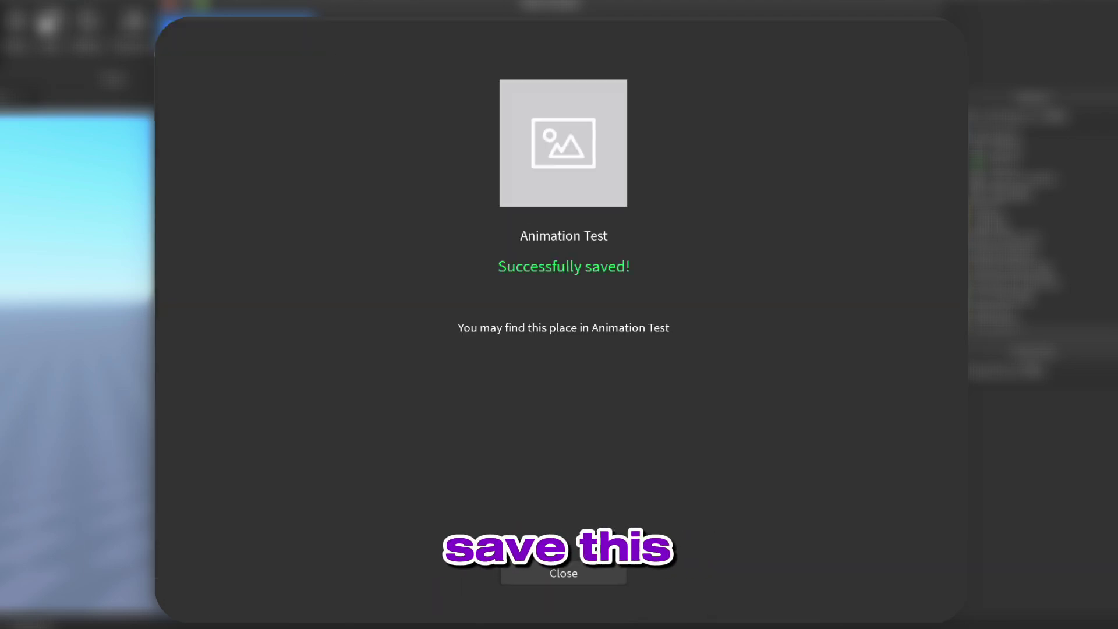
Generate an R15 Block Avatar rig with Rig Builder, frame it, and select it for renaming to Bob.
click(564, 573)
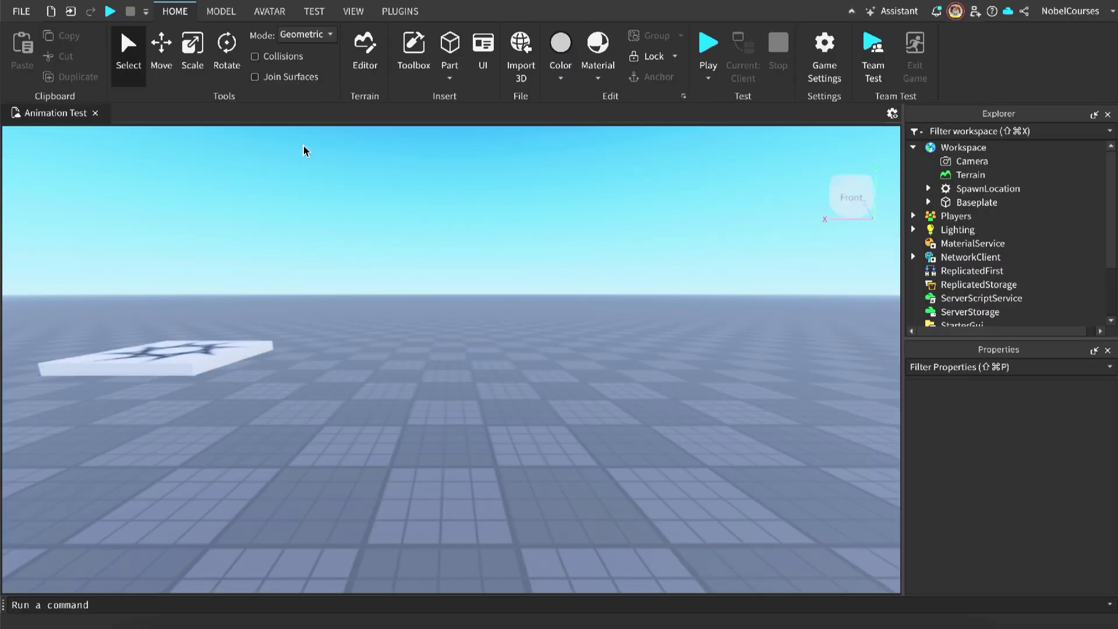
click(270, 12)
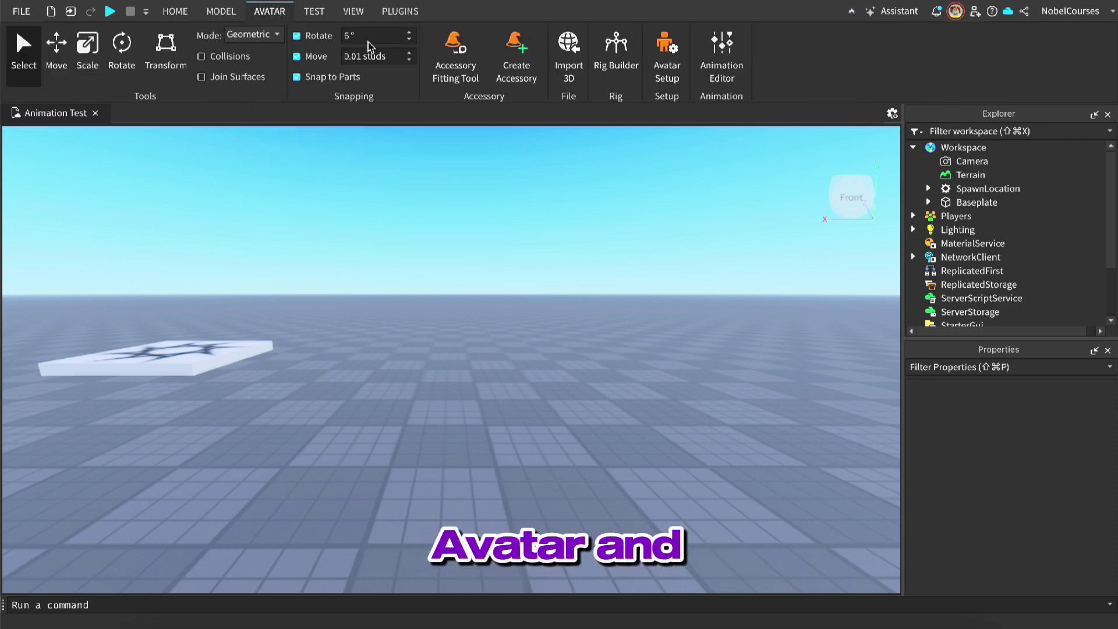
click(614, 80)
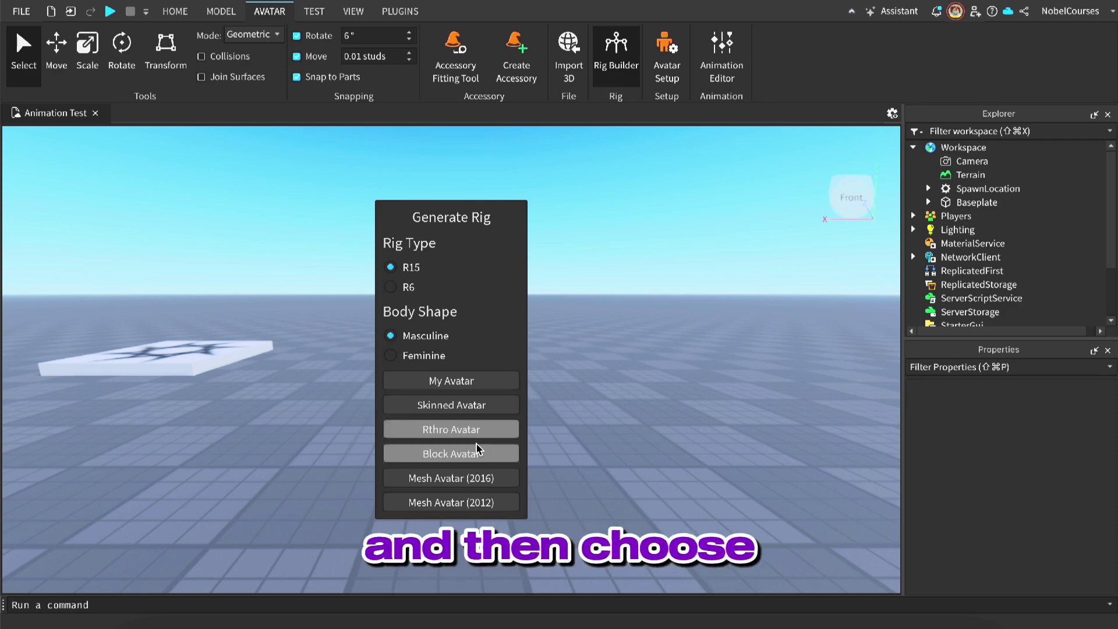
click(471, 460)
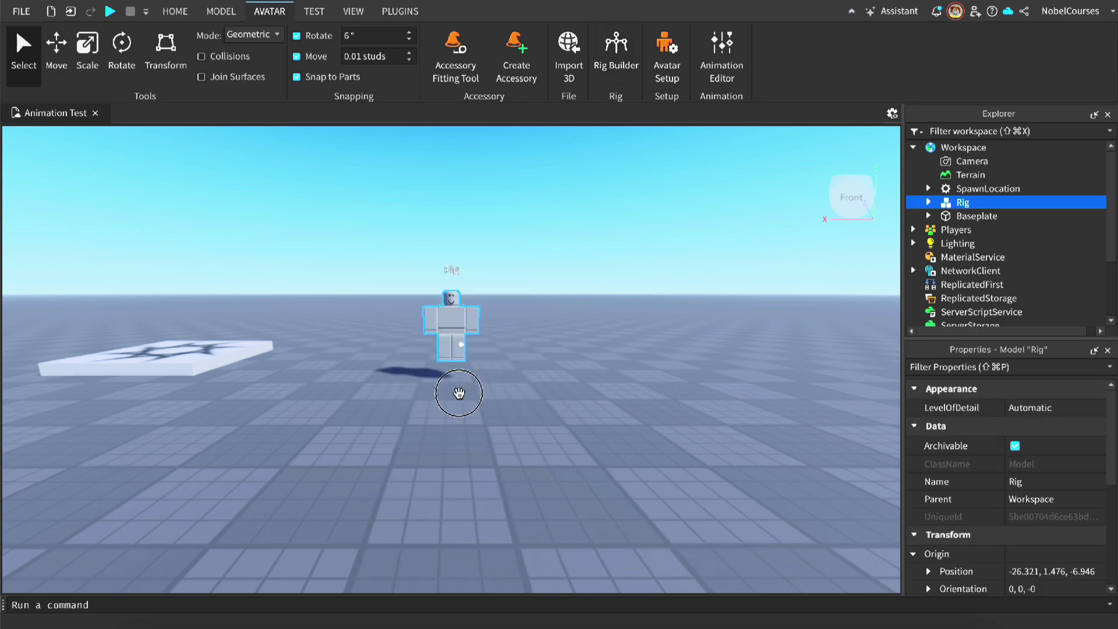
key(f)
click(559, 365)
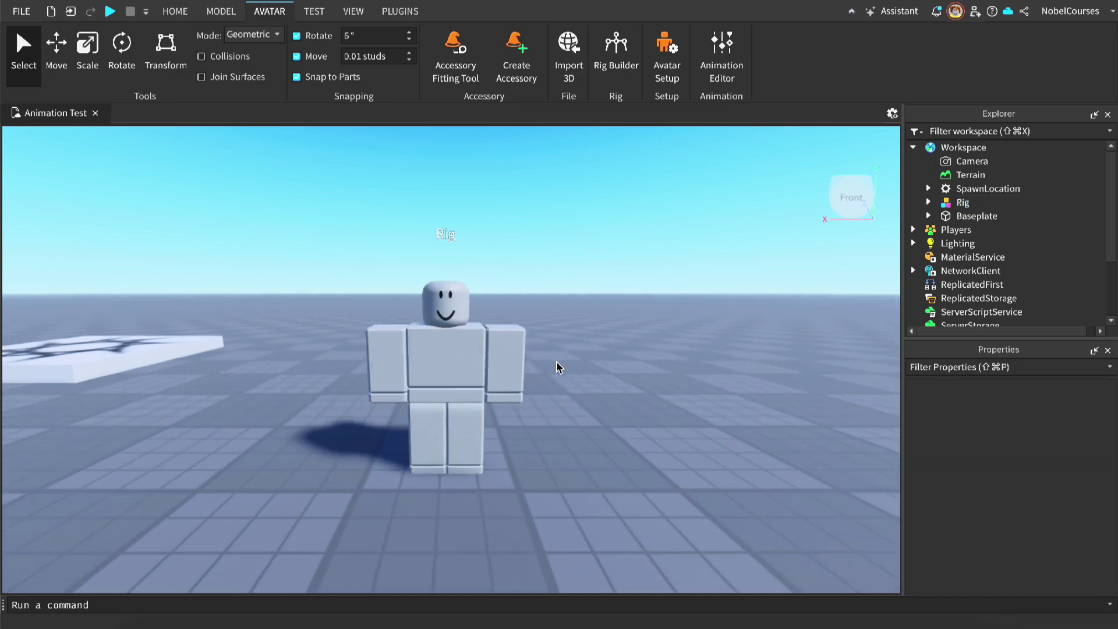
click(912, 201)
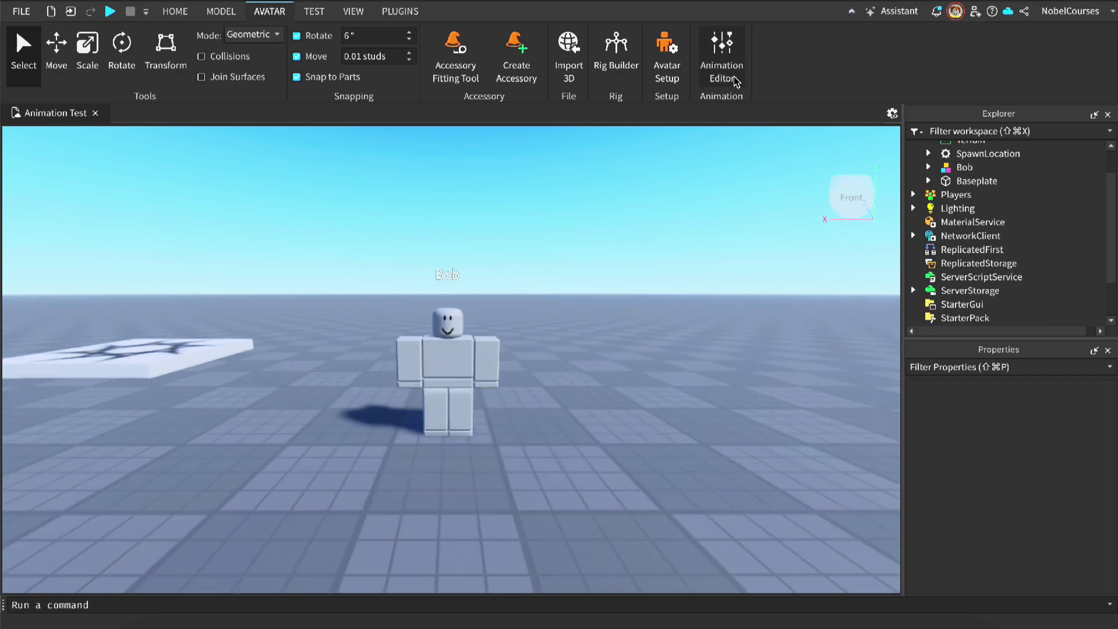
Open the Animation Editor on Bob and name the new clip 'Waving Animation'.
click(717, 61)
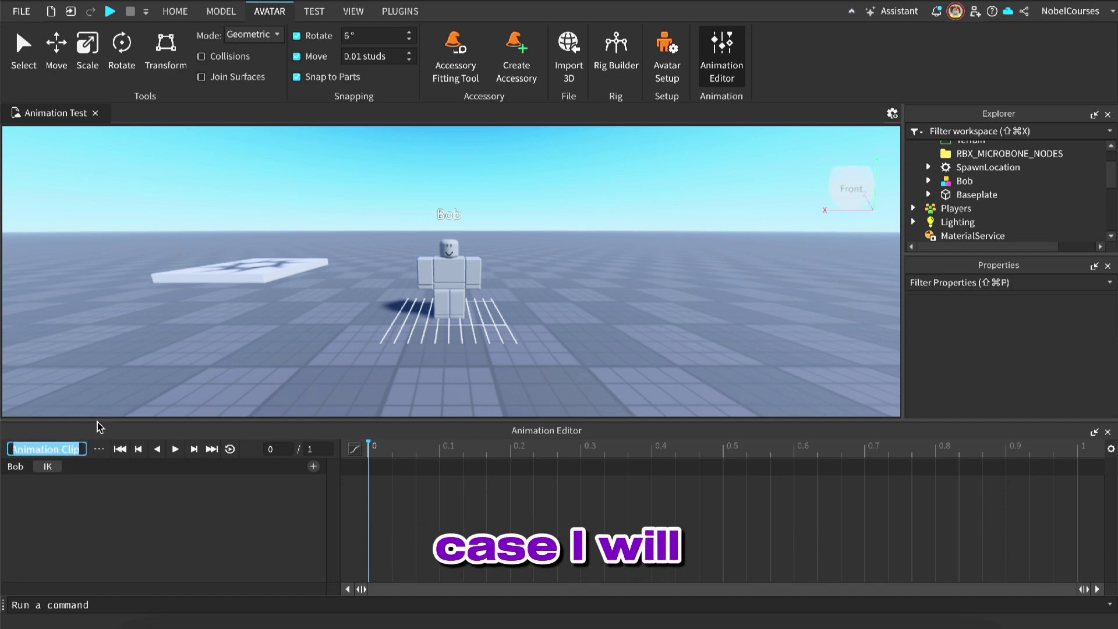
text(Waving)
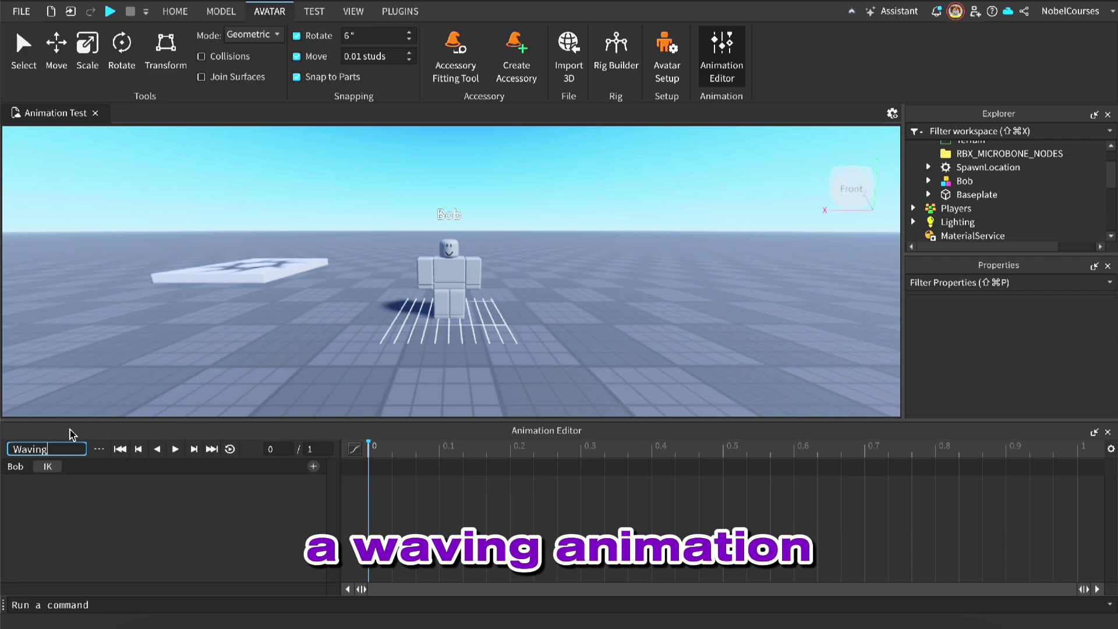
text( Animation)
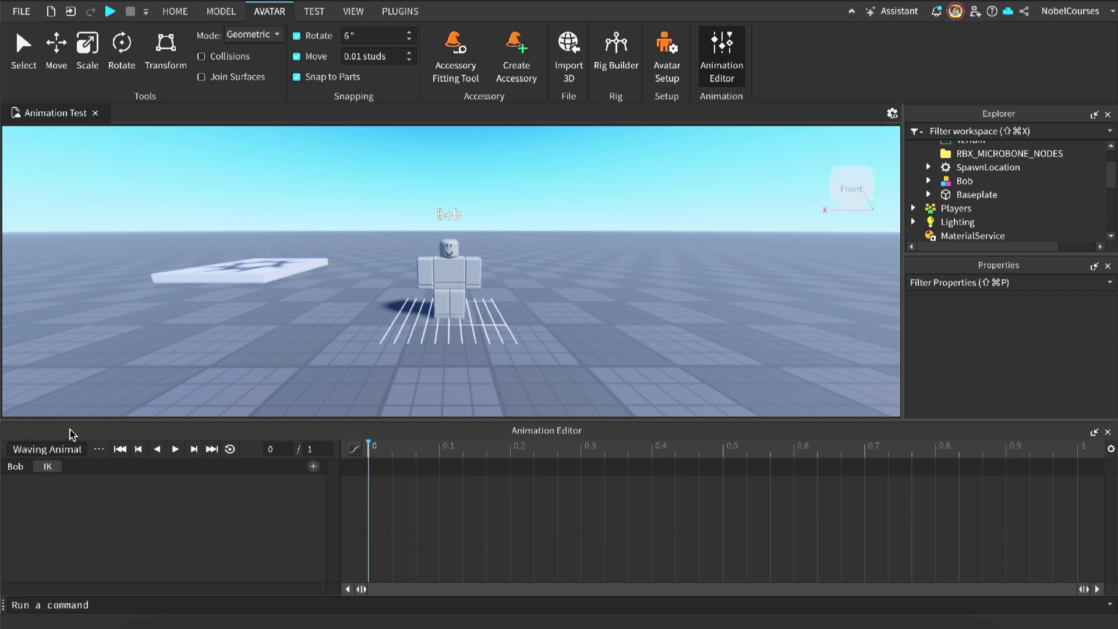
scroll(315, 359, up, 5)
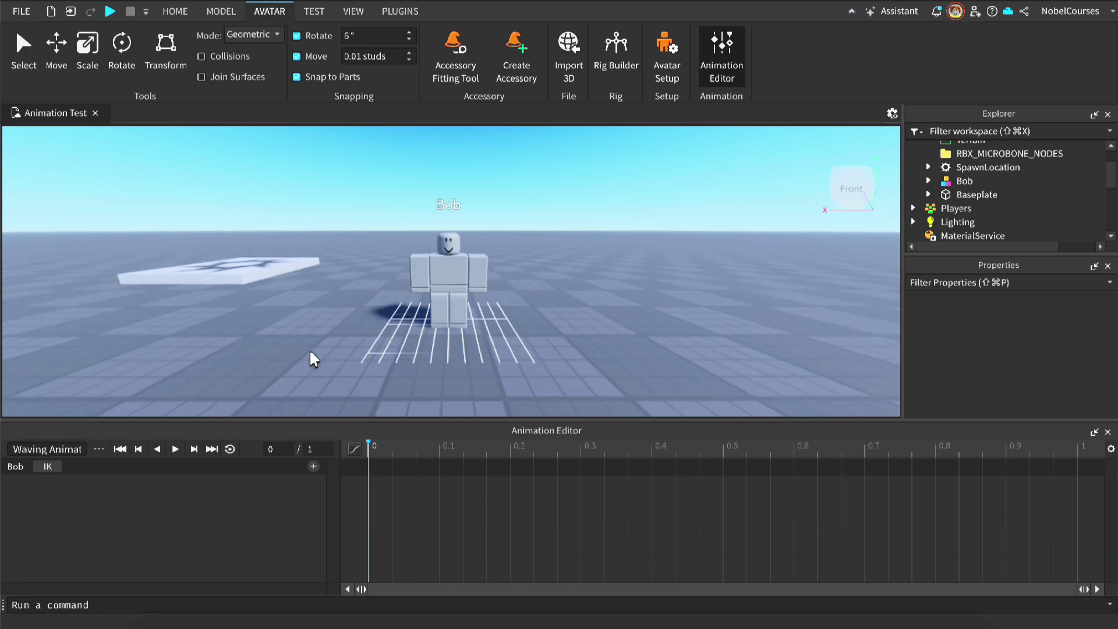
scroll(311, 351, down, 3)
right_drag(299, 382, 268, 366)
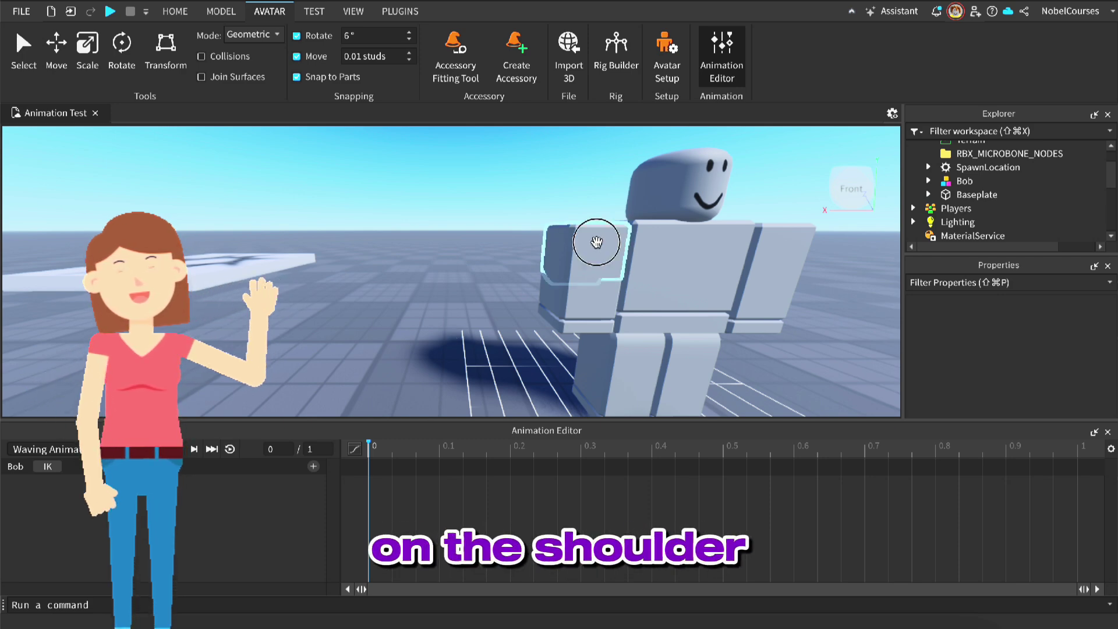
Select RightUpperArm and key it raised straight overhead at 0.1 seconds.
click(594, 243)
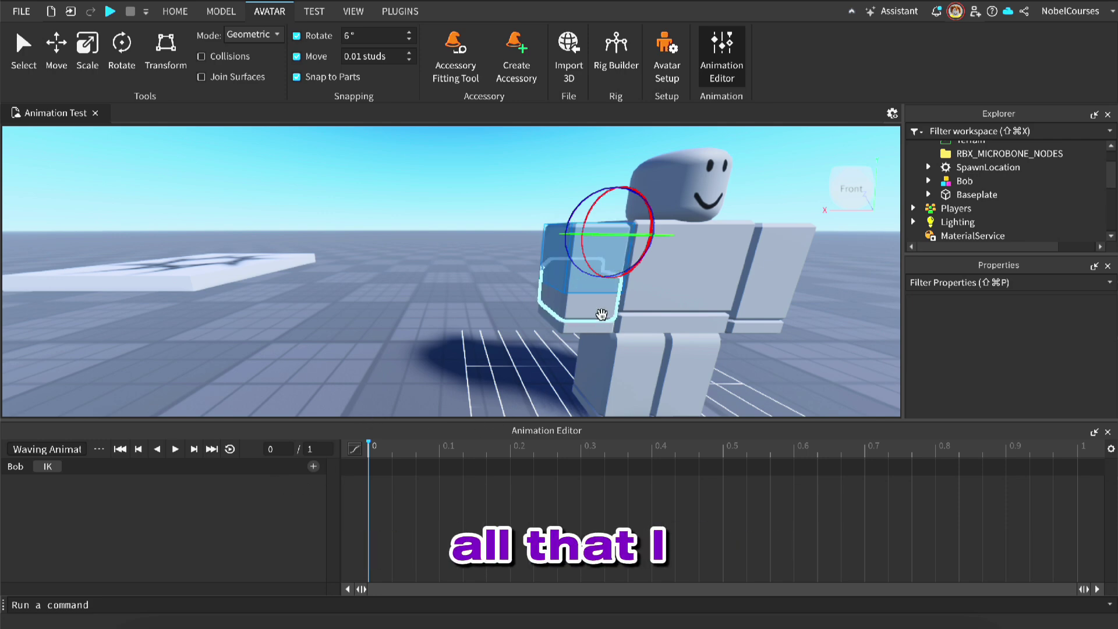
right_drag(601, 315, 687, 198)
mouse_move(724, 181)
mouse_down()
mouse_move(739, 170)
mouse_move(730, 177)
mouse_up()
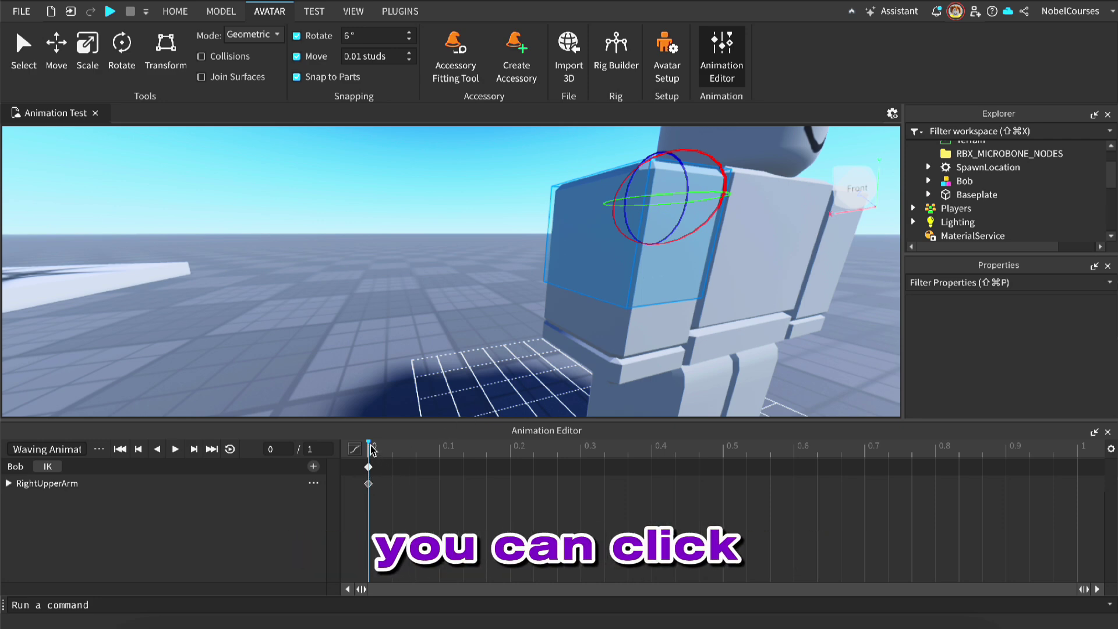
drag(389, 448, 442, 454)
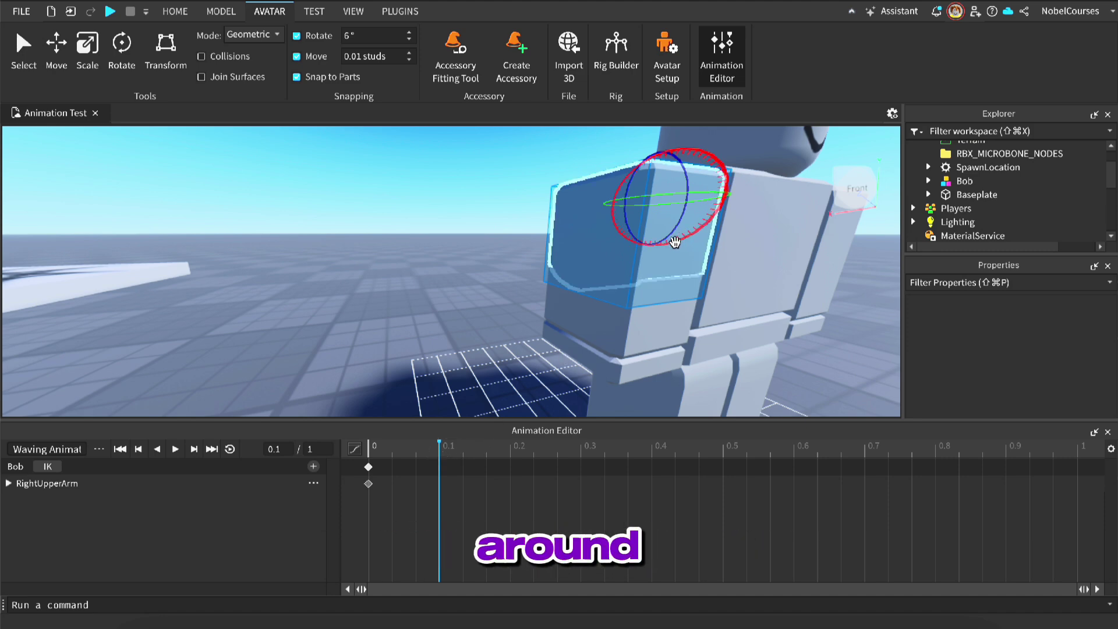
drag(675, 242, 491, 125)
scroll(743, 172, down, 5)
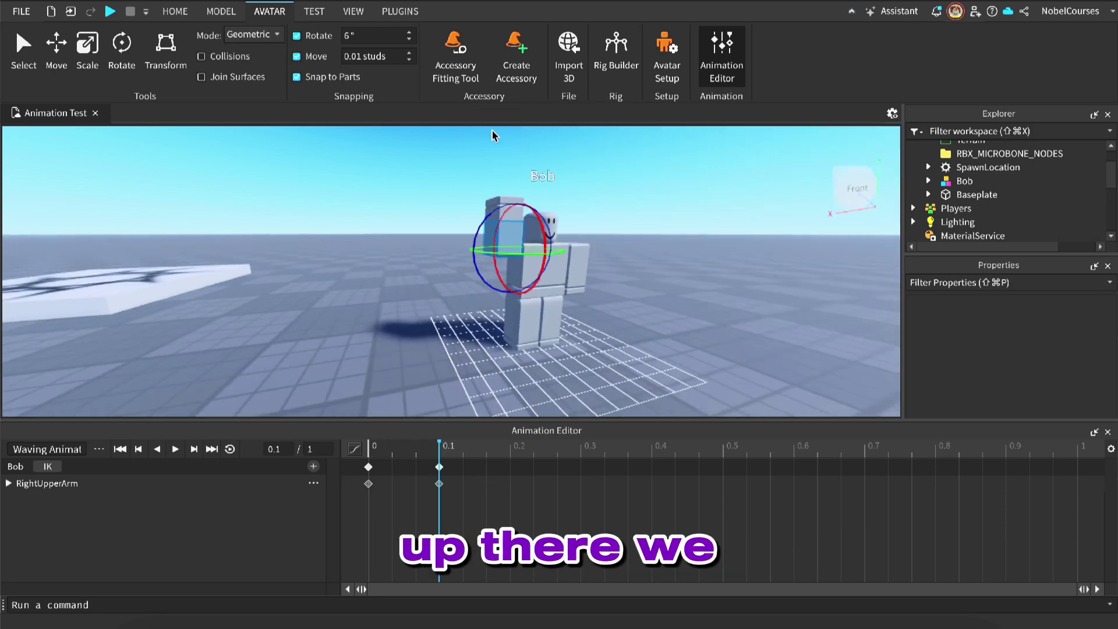
click(619, 212)
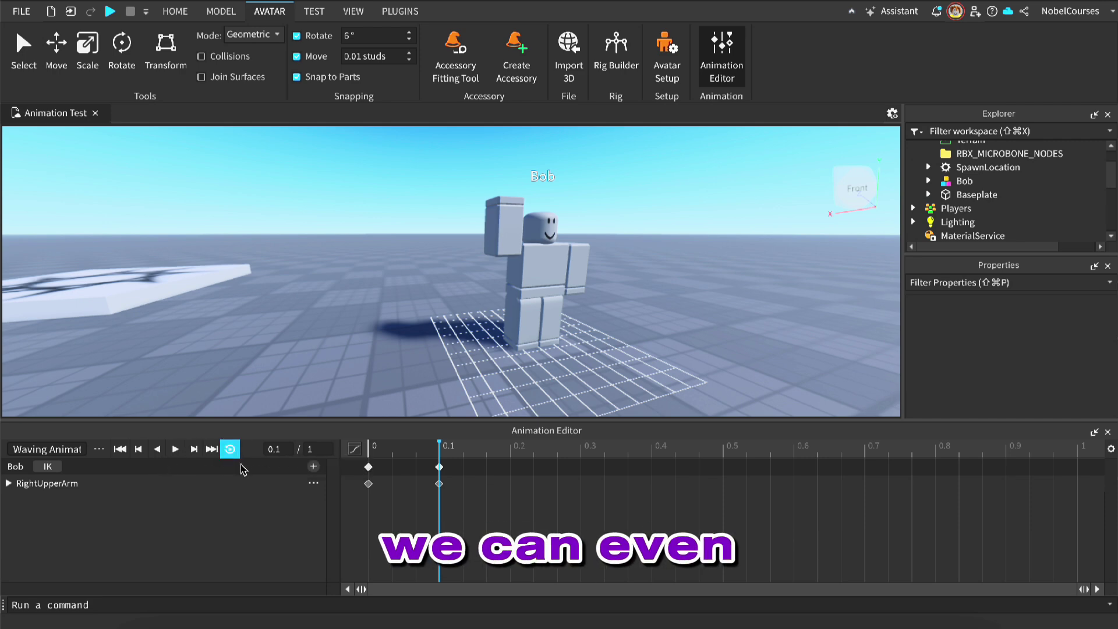
Preview the raise, then tilt the raised right upper arm sideways at 0.1 seconds.
click(177, 450)
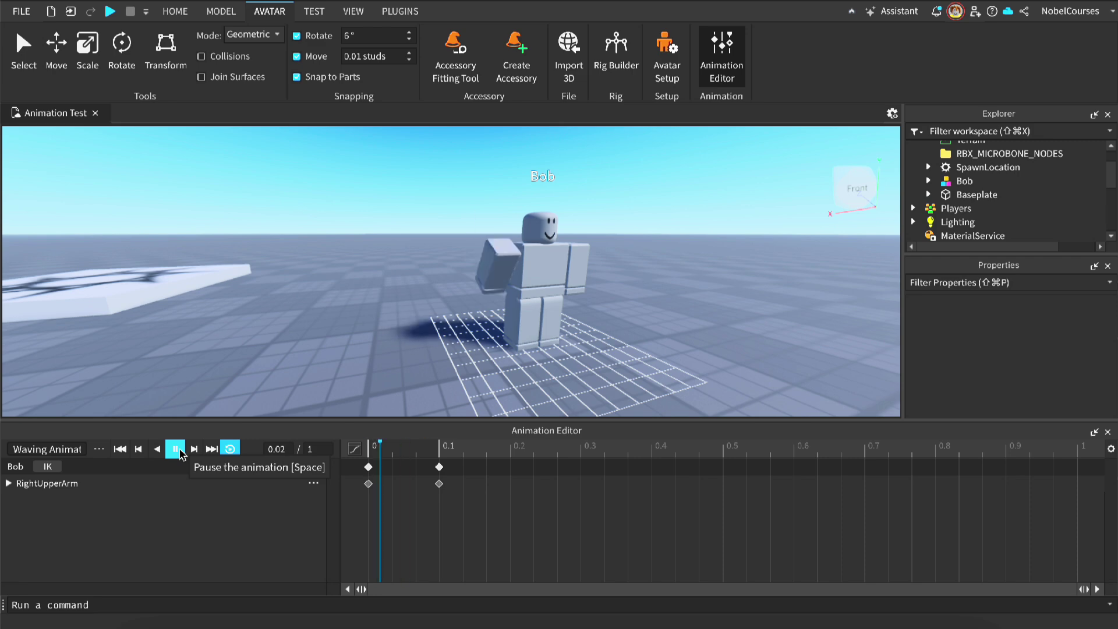
click(176, 449)
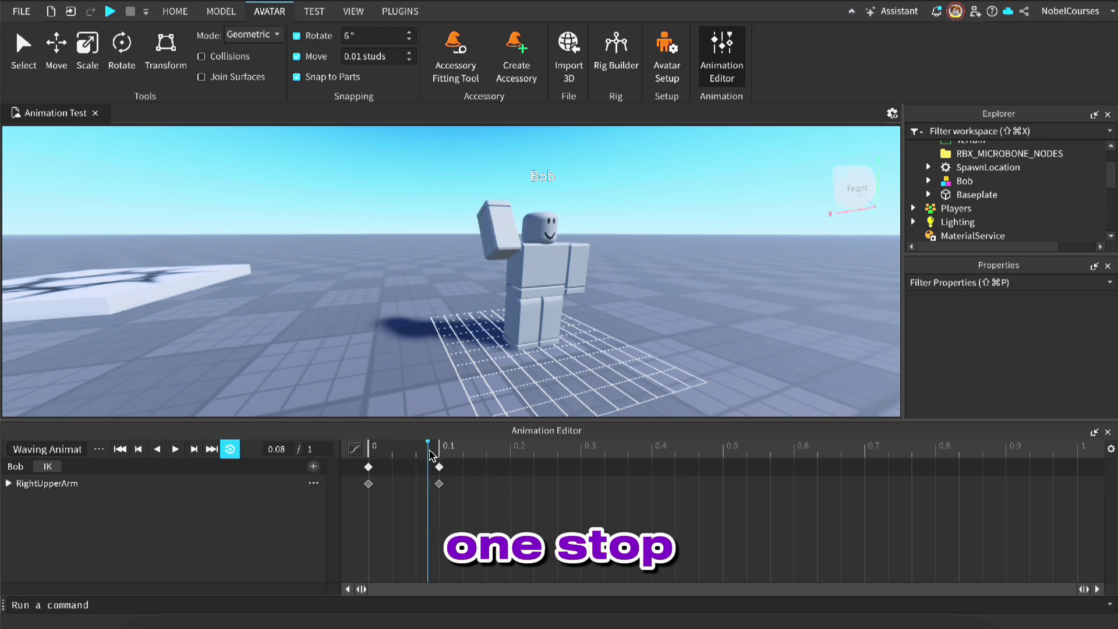
click(450, 455)
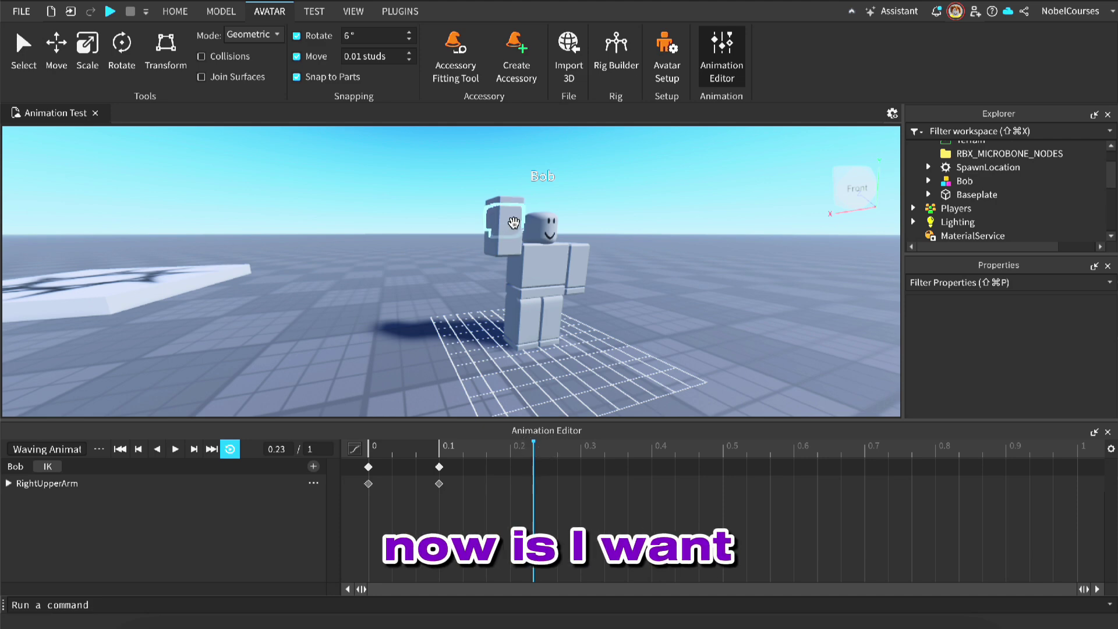
click(515, 225)
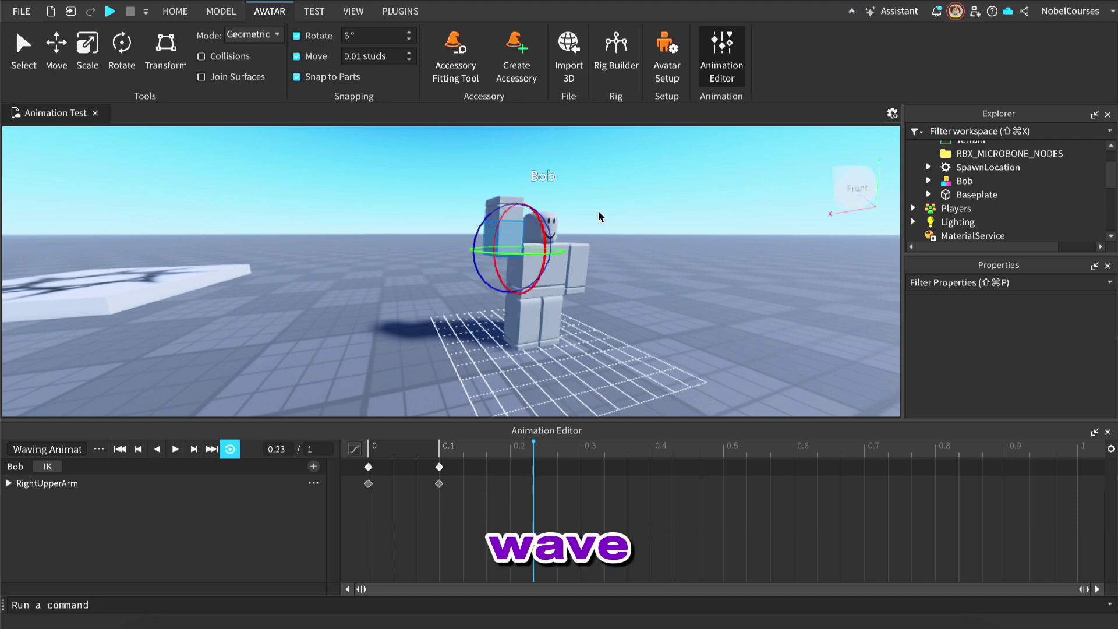
right_drag(599, 216, 598, 215)
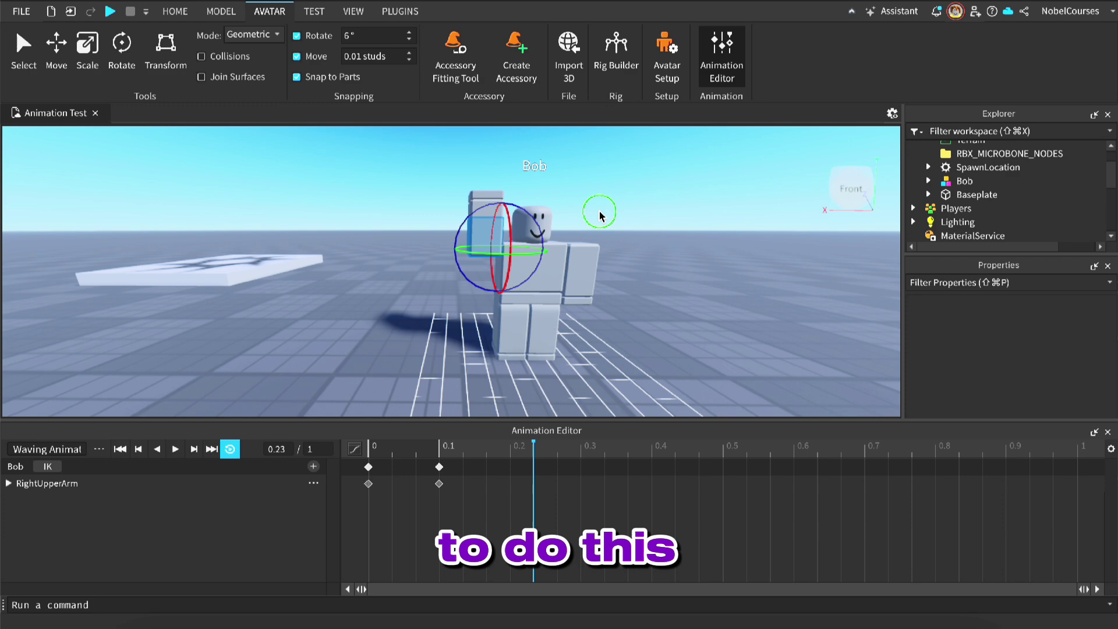
scroll(599, 215, up, 5)
scroll(600, 216, down, 3)
drag(531, 225, 515, 211)
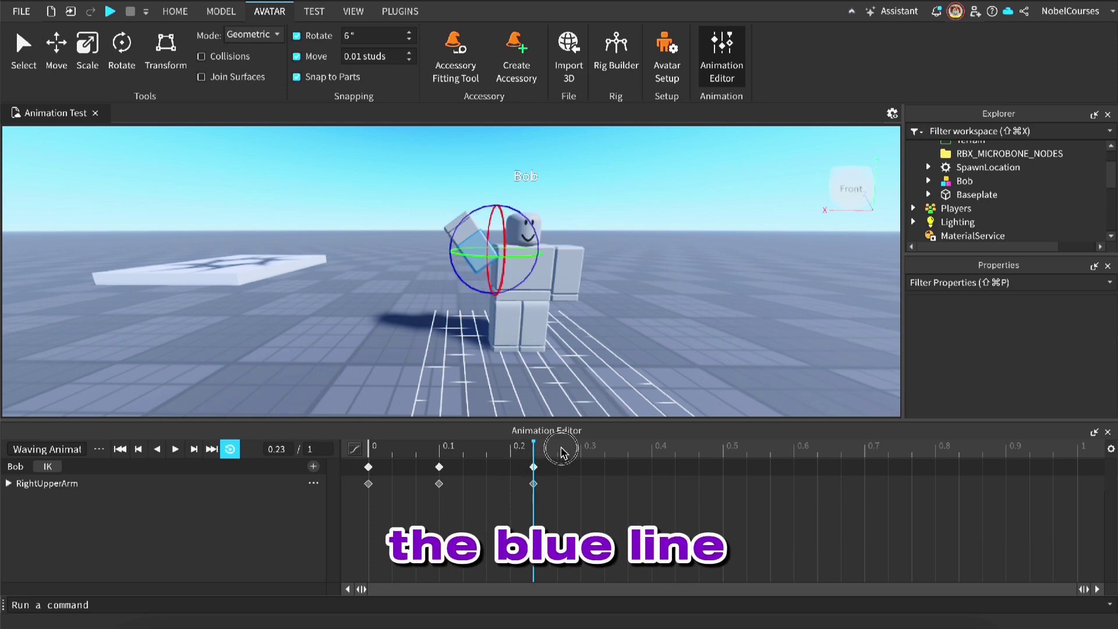
Key right-arm wave poses at 0.33, 0.47, 0.63 and 0.77 seconds.
click(605, 447)
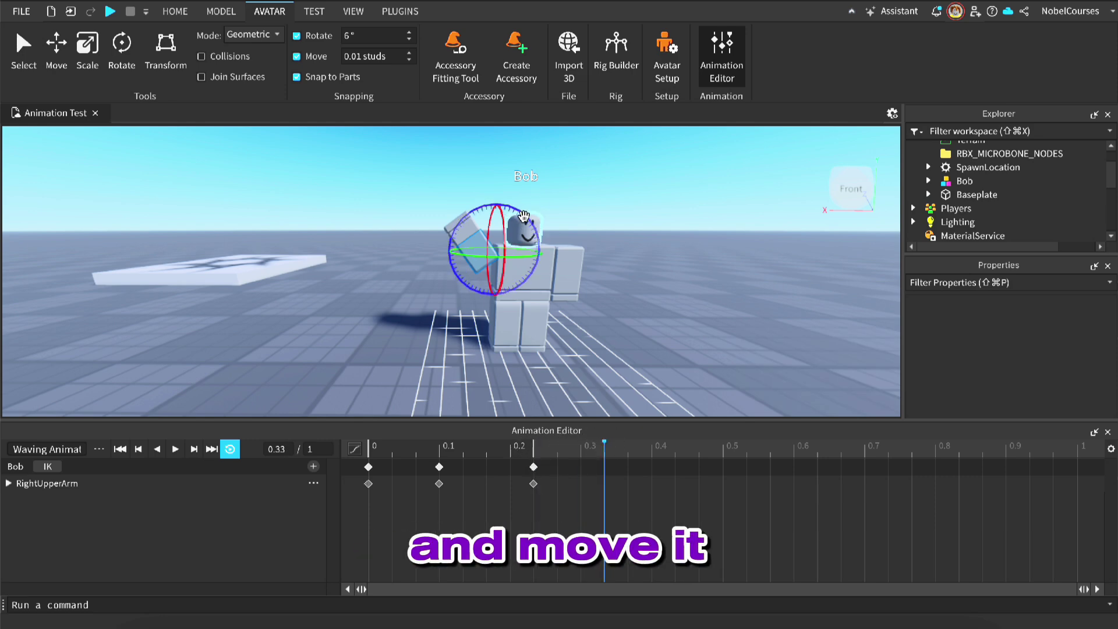
mouse_move(524, 217)
mouse_down()
mouse_move(534, 237)
mouse_move(524, 225)
mouse_up()
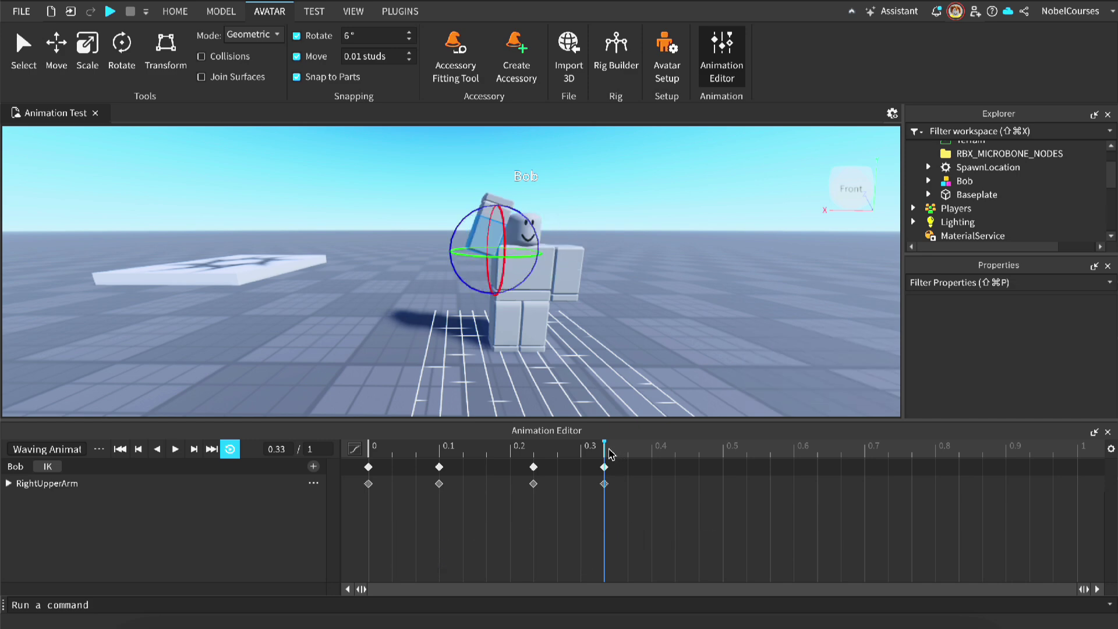
drag(605, 448, 699, 448)
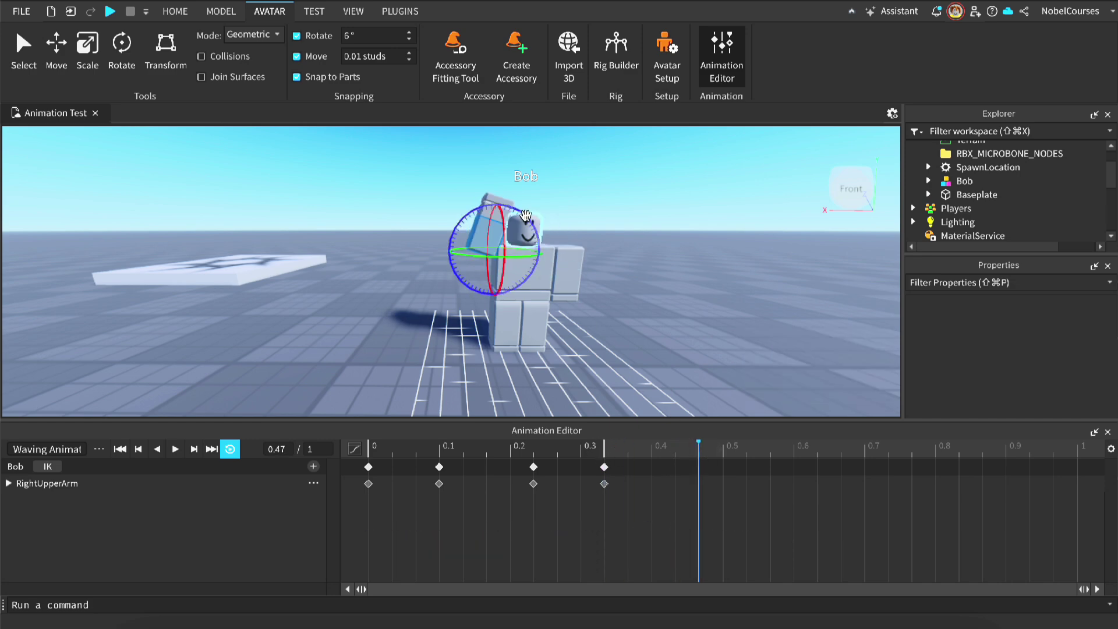
drag(525, 216, 502, 213)
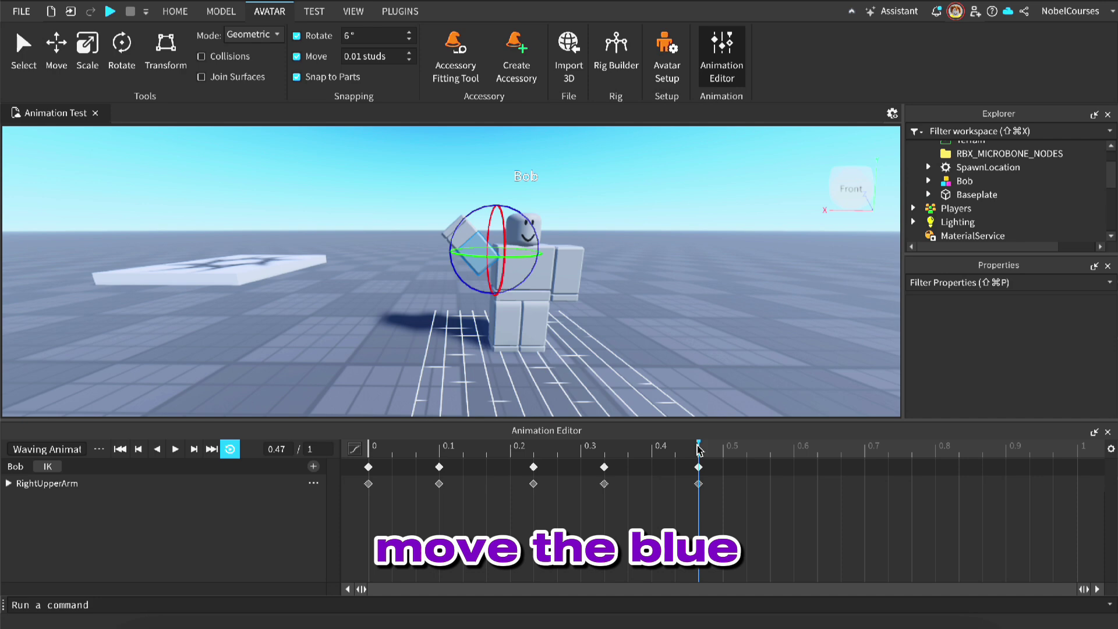
drag(699, 448, 817, 448)
drag(538, 235, 543, 271)
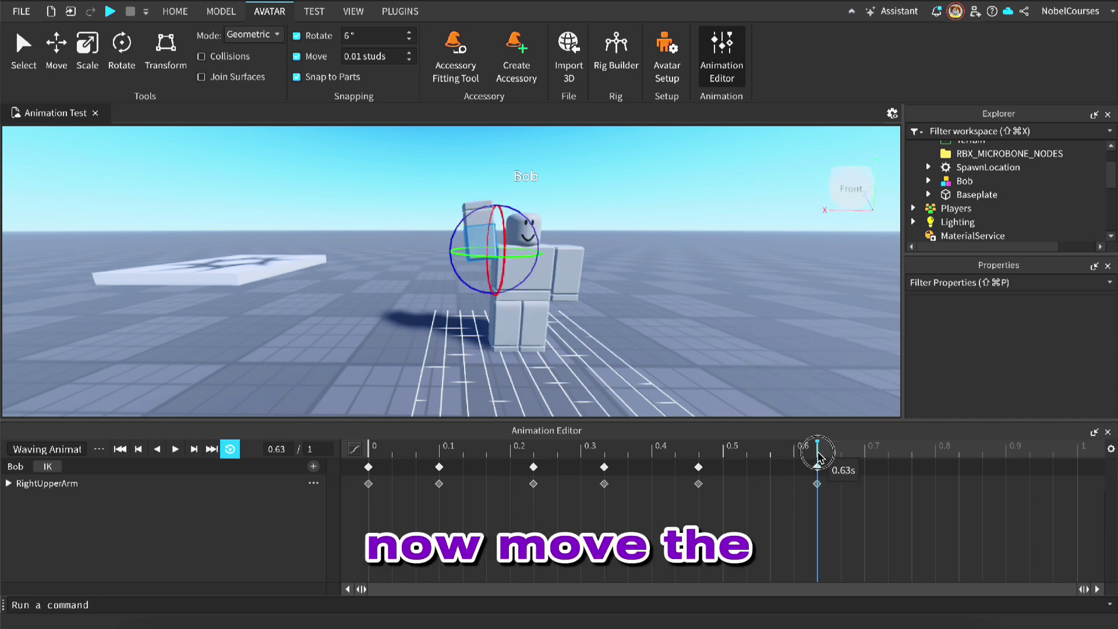
drag(817, 457, 919, 454)
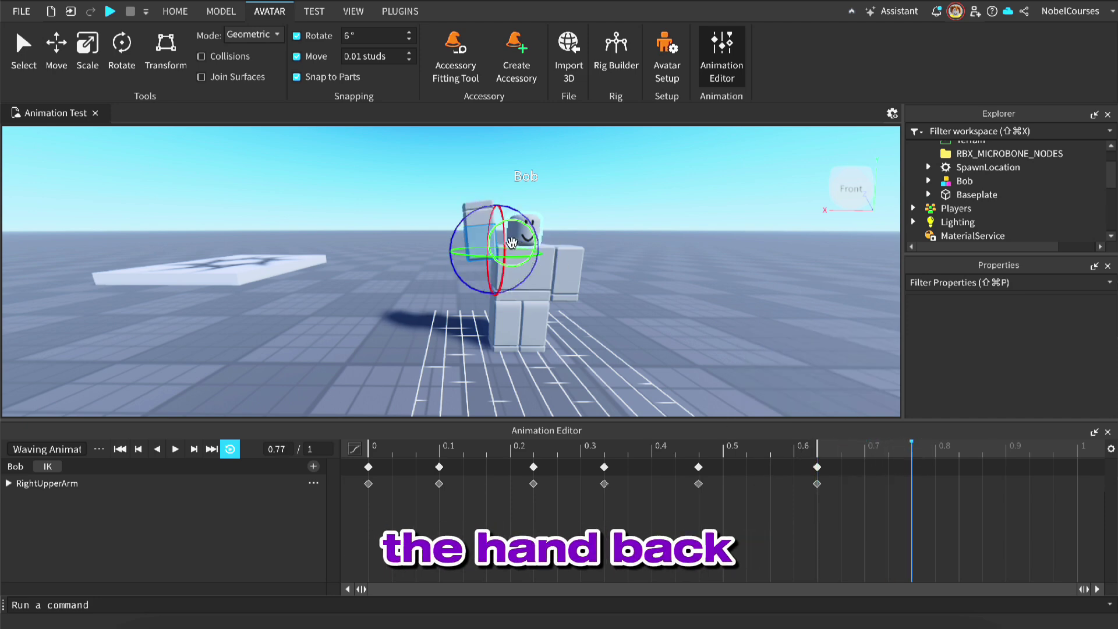
right_drag(640, 192, 660, 184)
drag(658, 277, 557, 257)
click(478, 273)
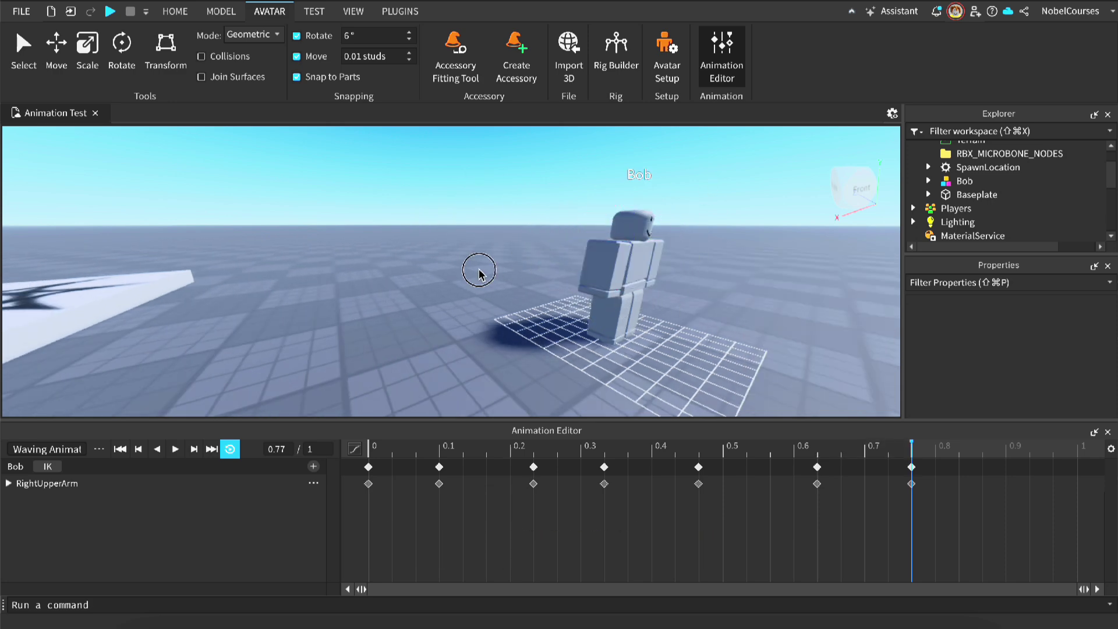
Play back the waving animation to preview its timing.
click(175, 449)
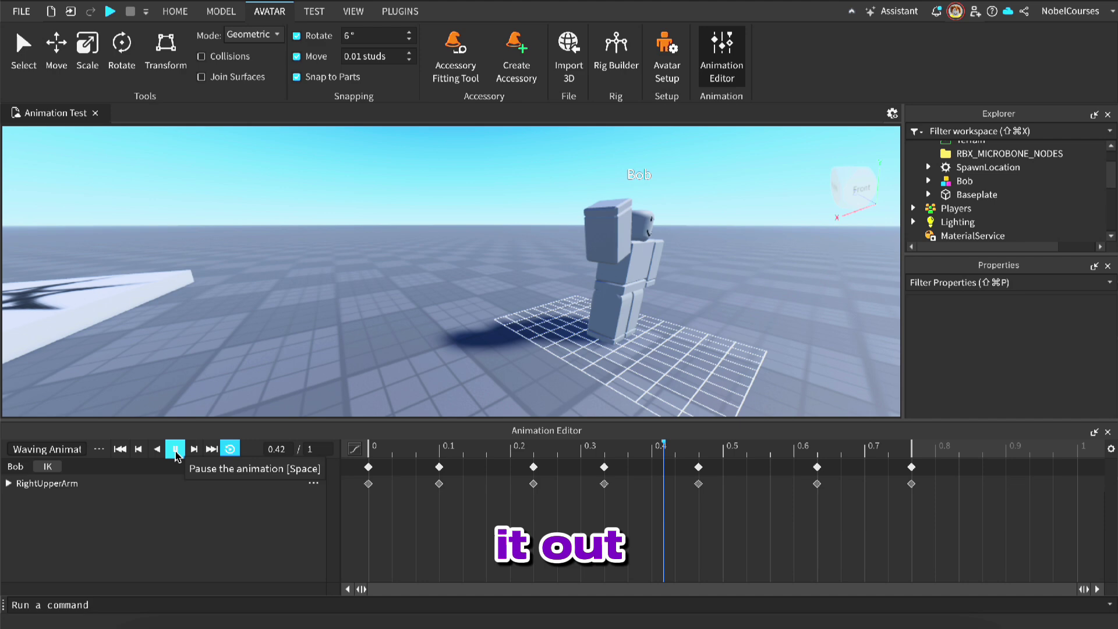
scroll(398, 322, up, 5)
scroll(397, 322, down, 5)
scroll(398, 322, up, 3)
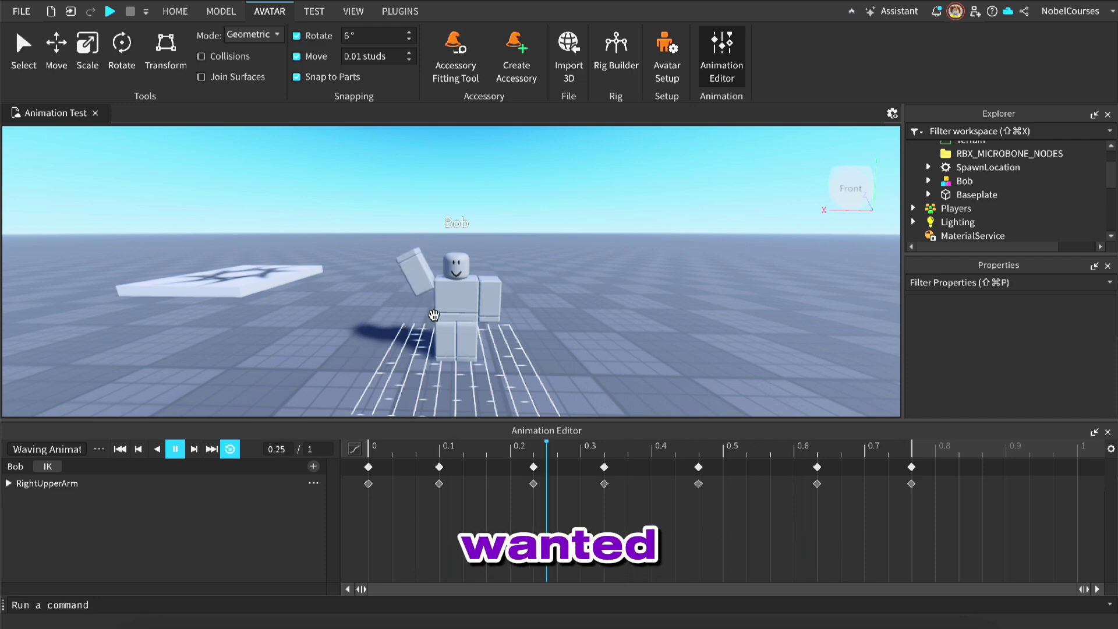
click(177, 452)
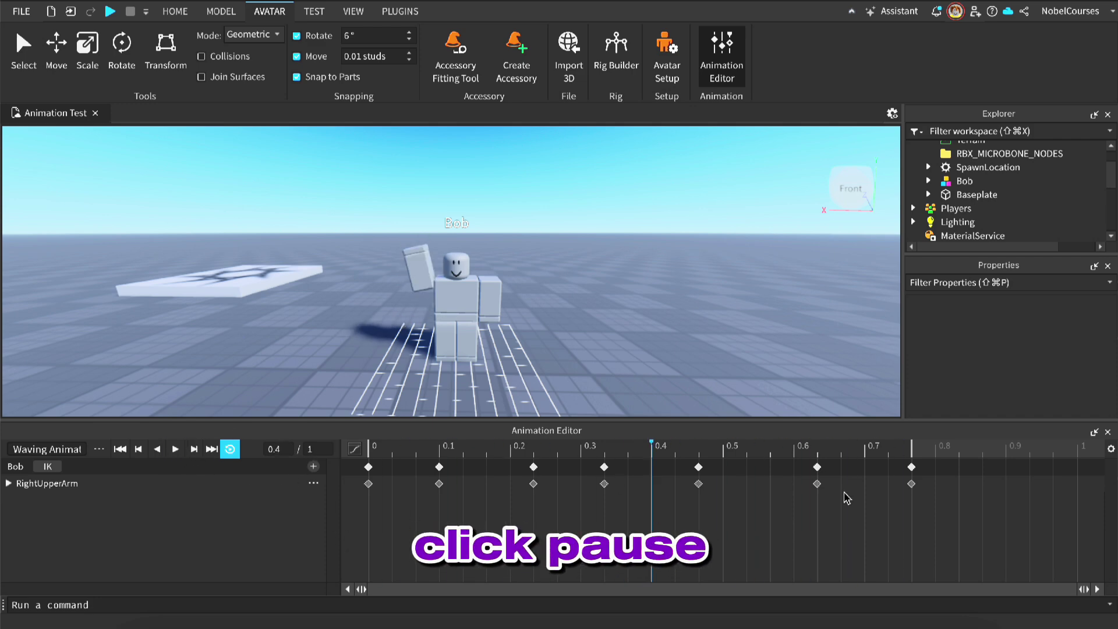
Push keyframes later: last to about 0.93, 0.62 to 0.73, 0.47 to 0.5, 0.33 to 0.4.
click(912, 467)
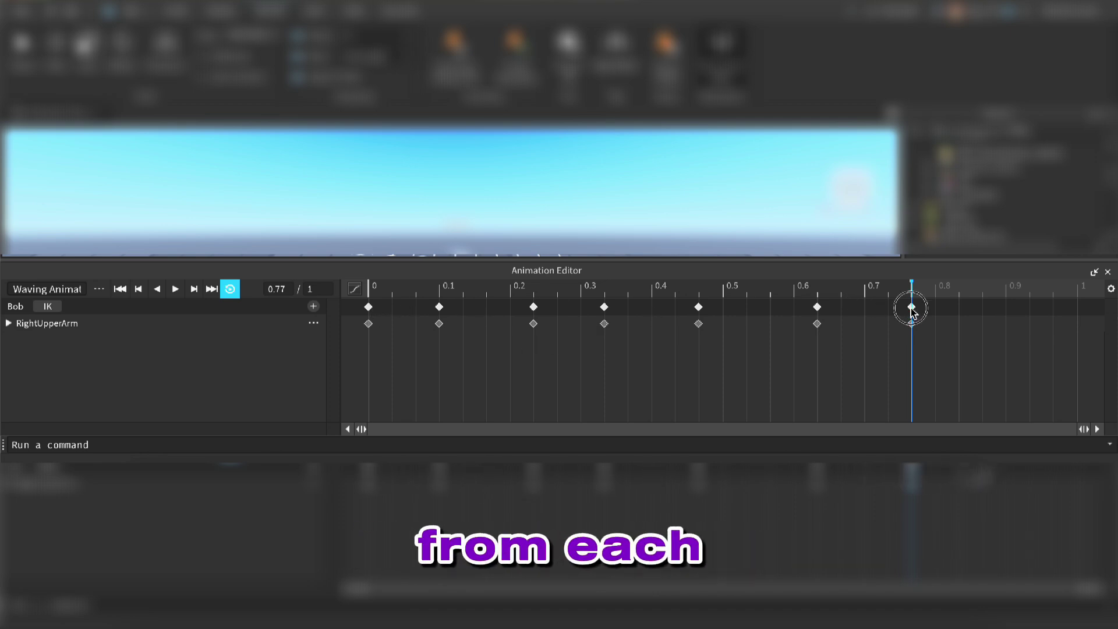
drag(912, 308, 1025, 311)
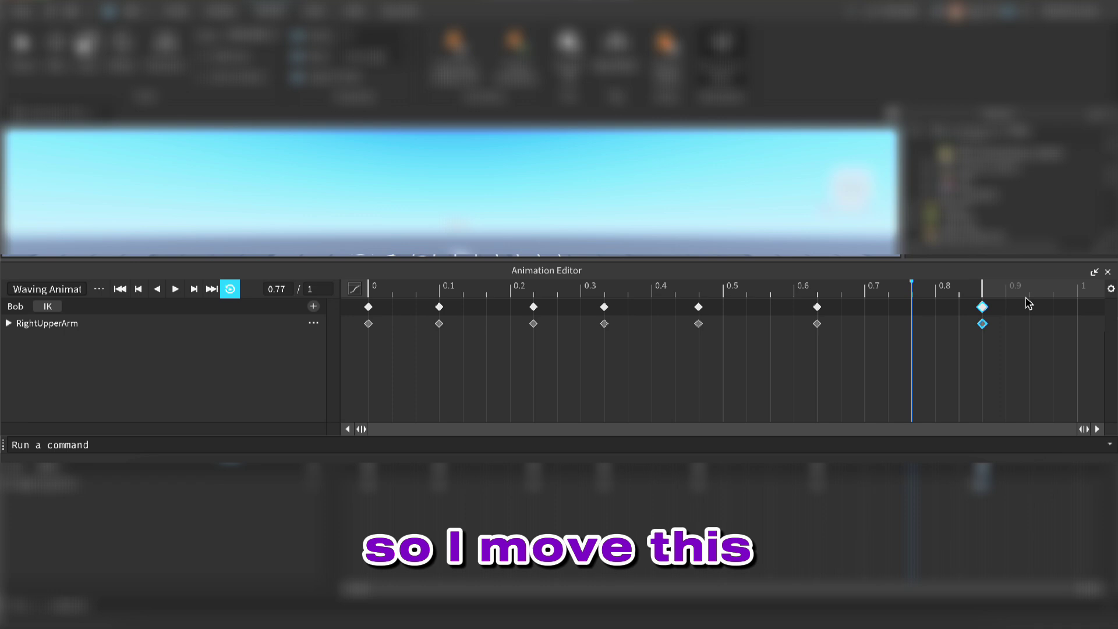
drag(982, 307, 1030, 307)
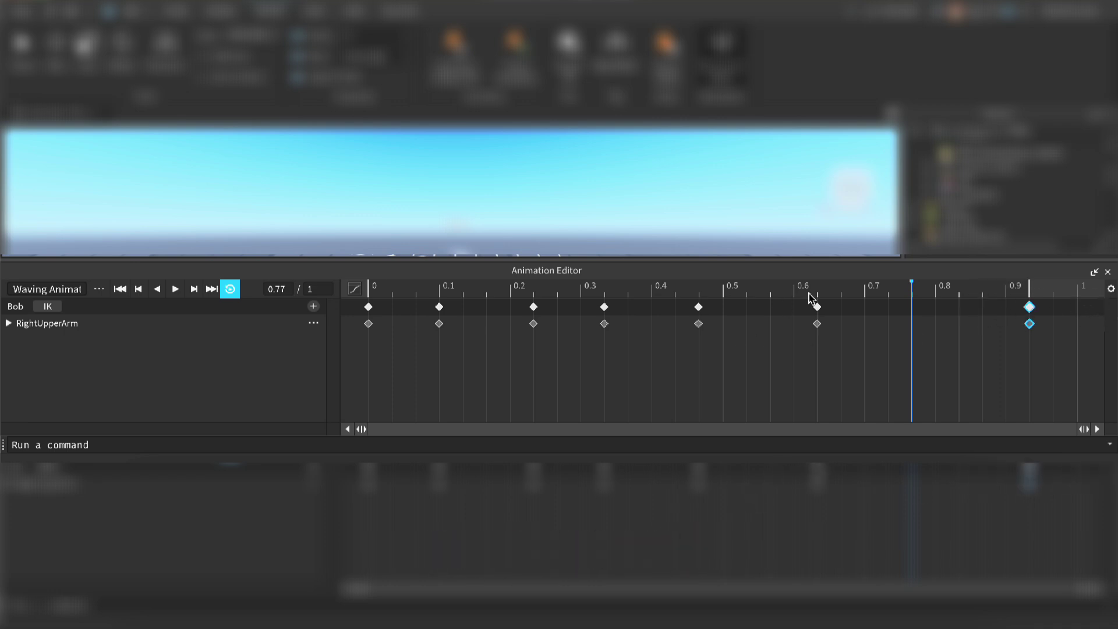
drag(818, 309, 900, 306)
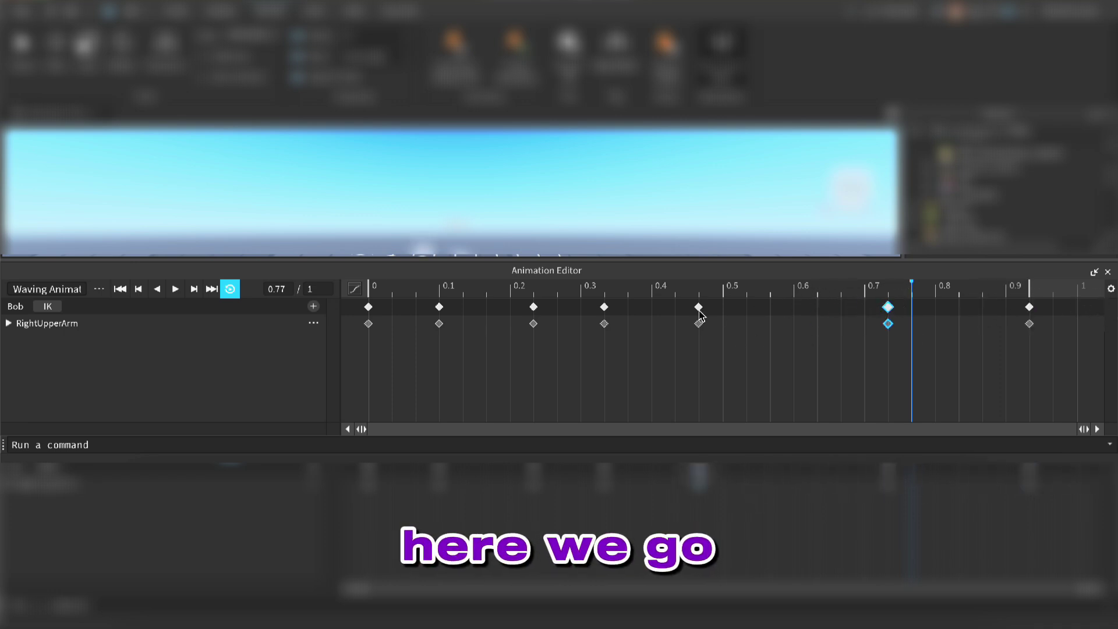
drag(699, 312, 736, 310)
drag(604, 307, 651, 307)
Nudge the keyframe near 0.77 and the 0.4 keyframe to about 0.43, then replay the wave.
click(533, 307)
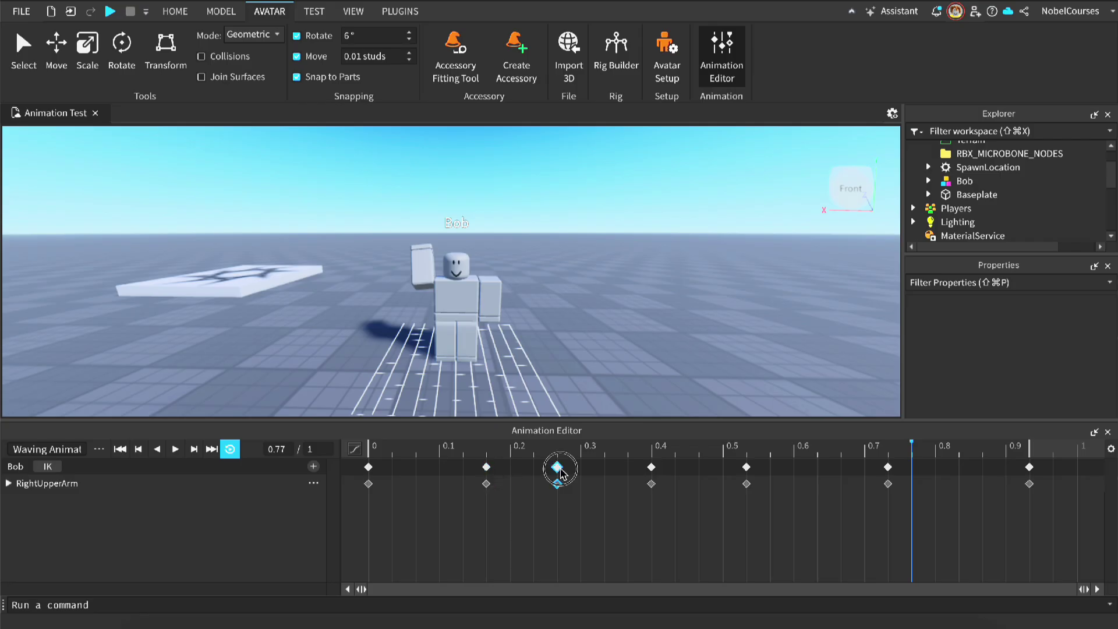
click(793, 467)
drag(888, 467, 916, 471)
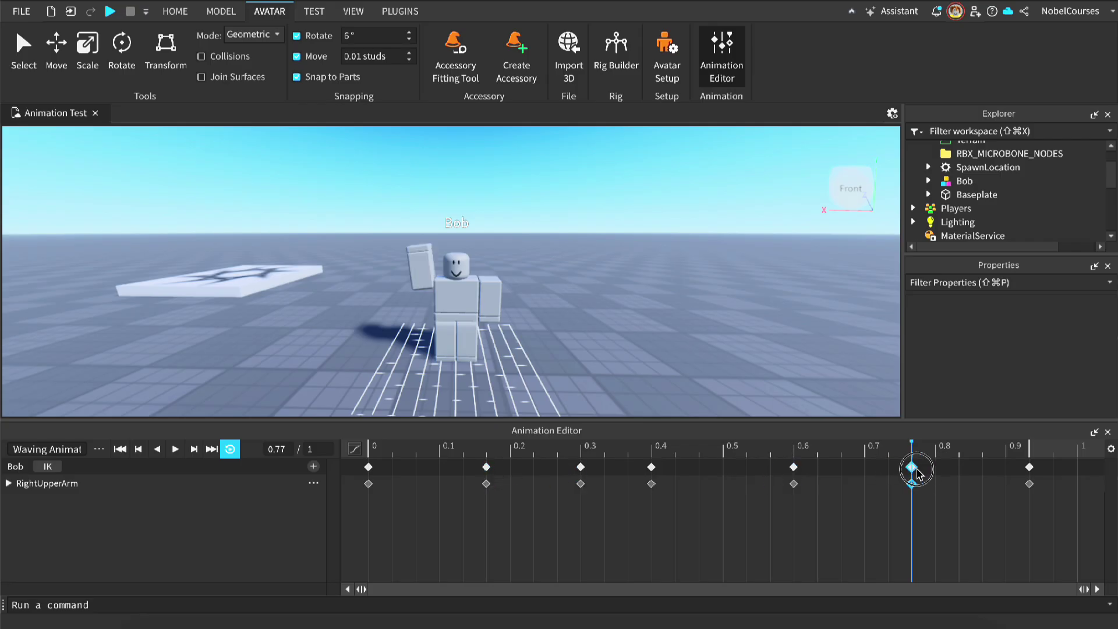
drag(651, 467, 674, 467)
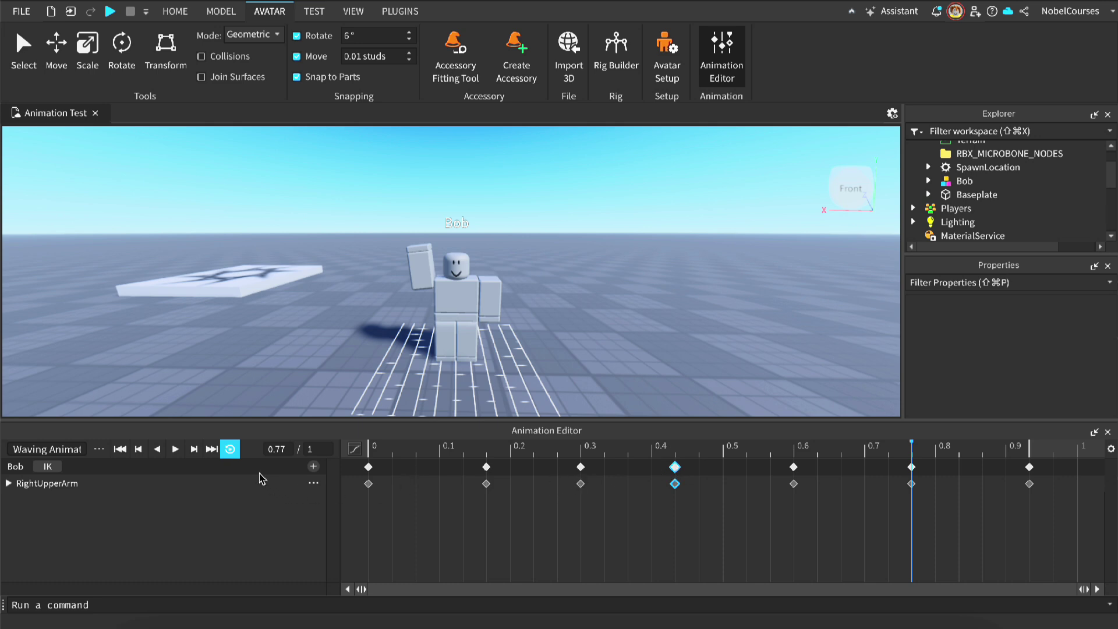
click(175, 449)
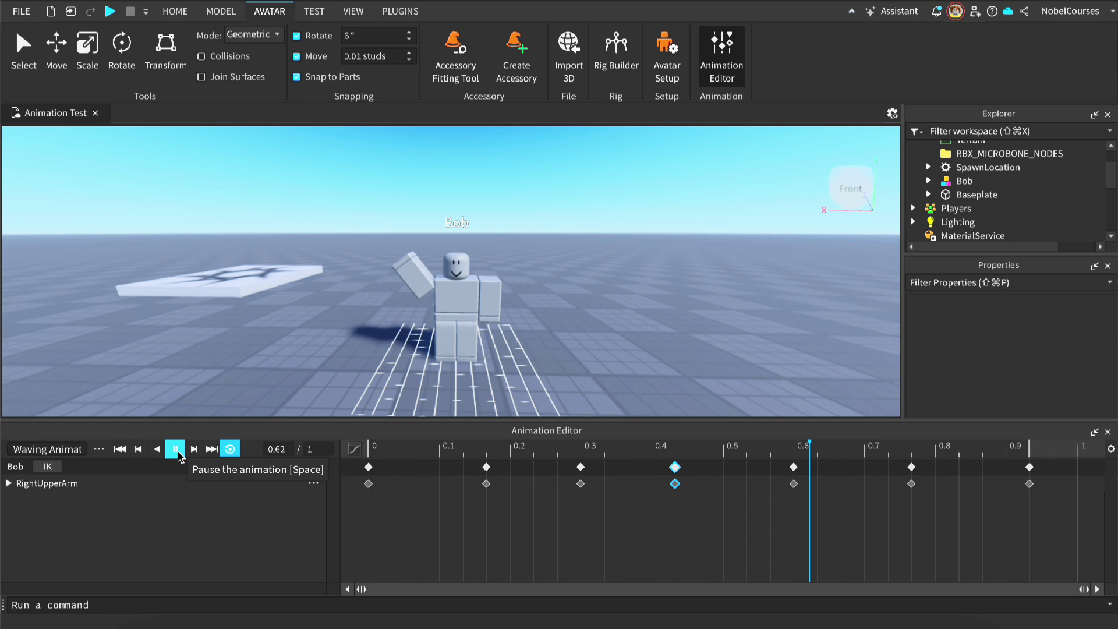
click(176, 451)
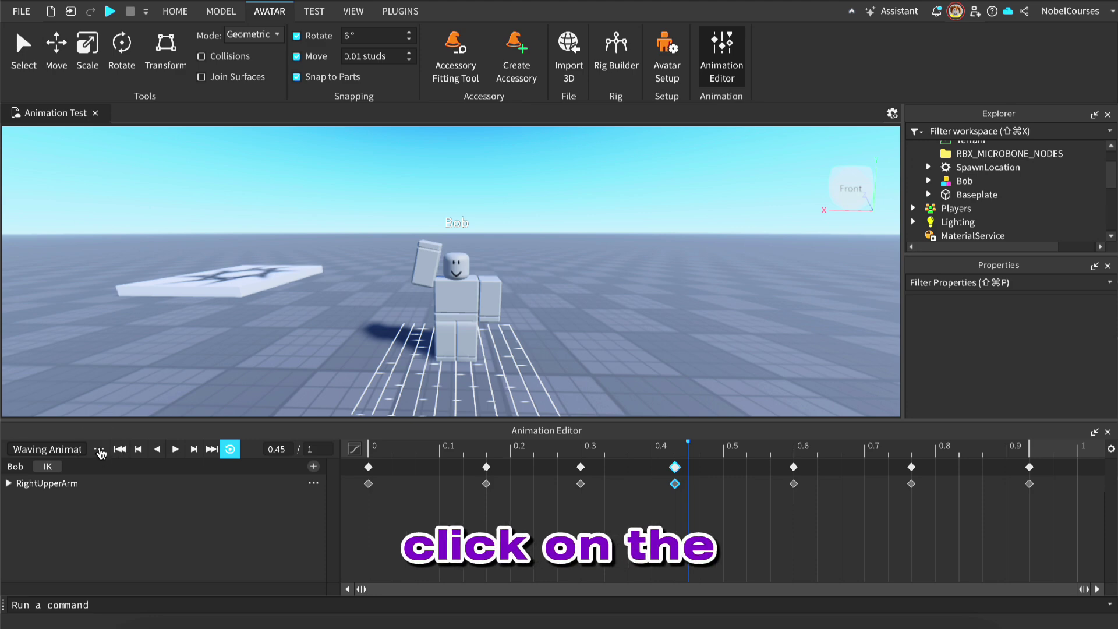
Set the animation priority to Movement.
click(99, 450)
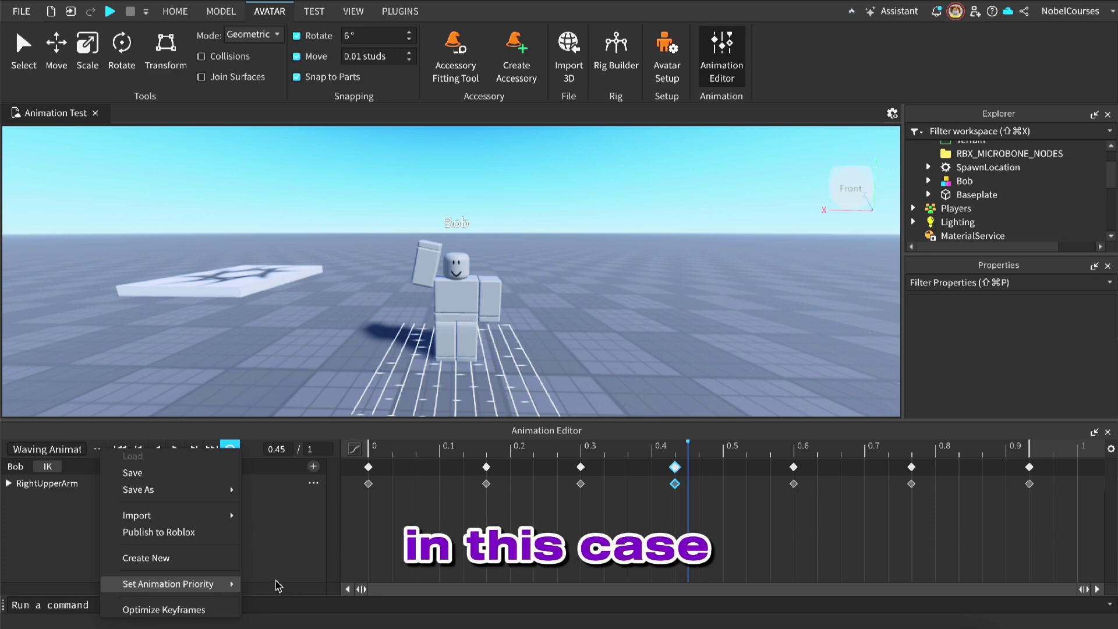
mouse_move(233, 584)
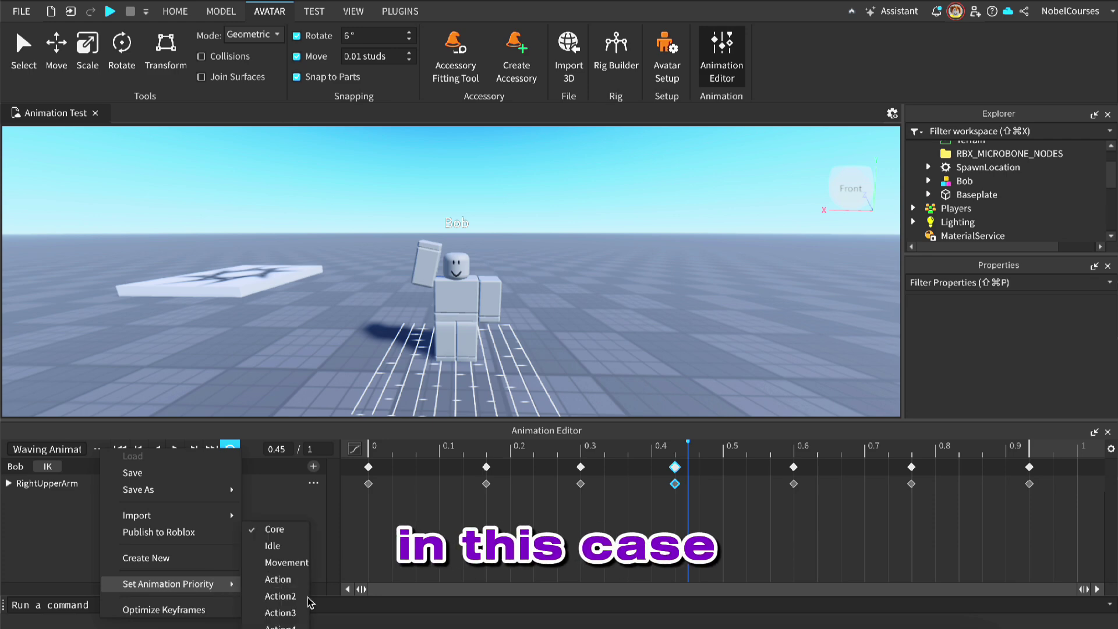
click(280, 562)
Publish the clip to Roblox as 'Waving Animation'.
click(105, 449)
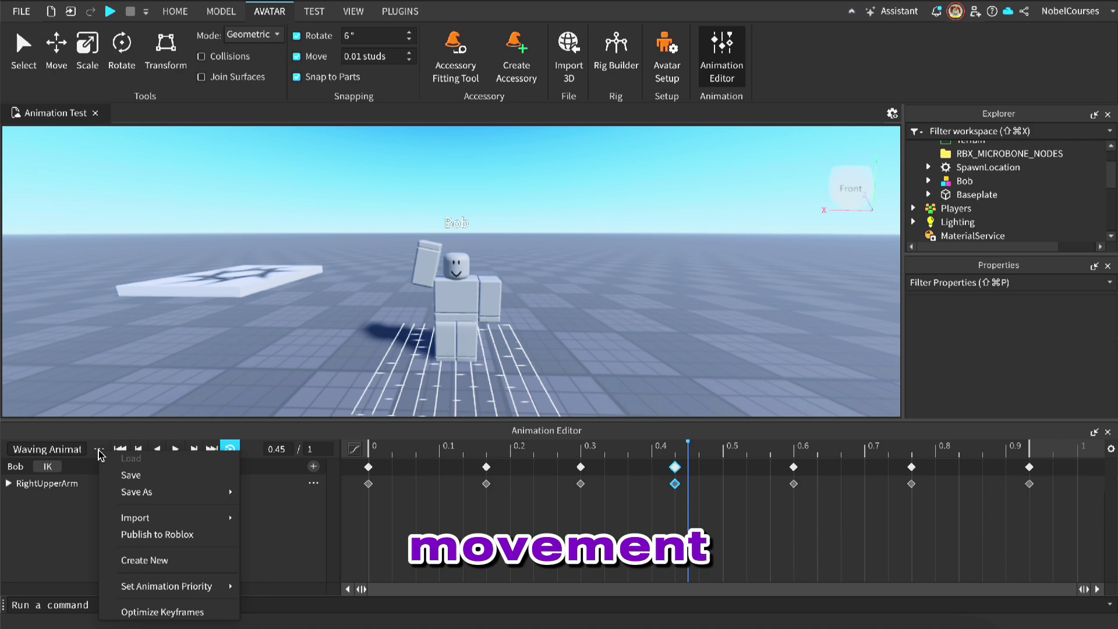
click(194, 535)
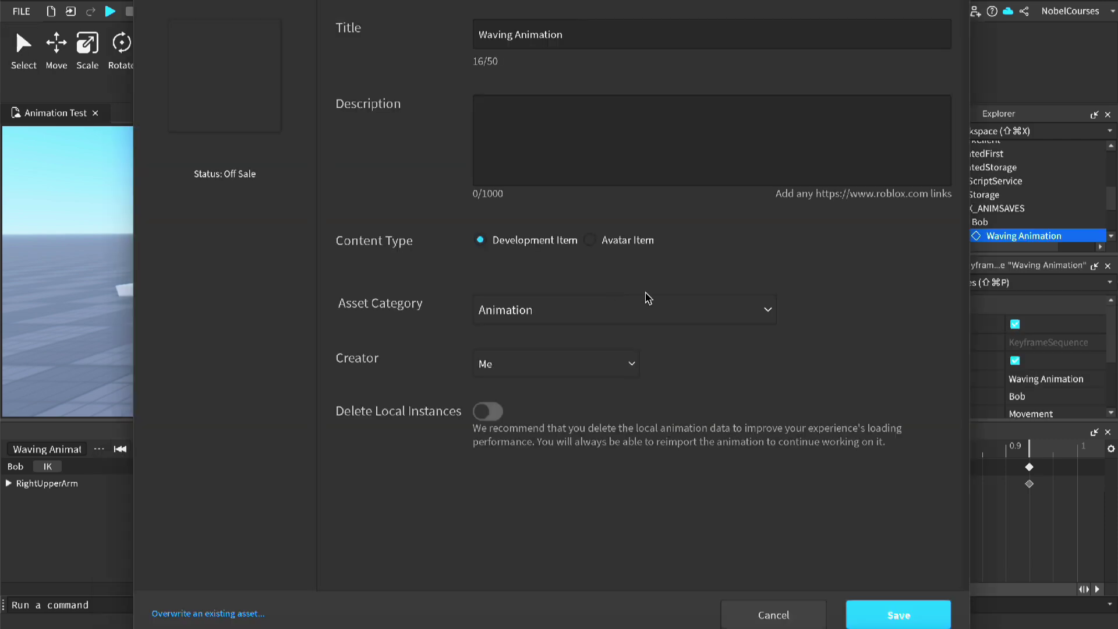
click(571, 33)
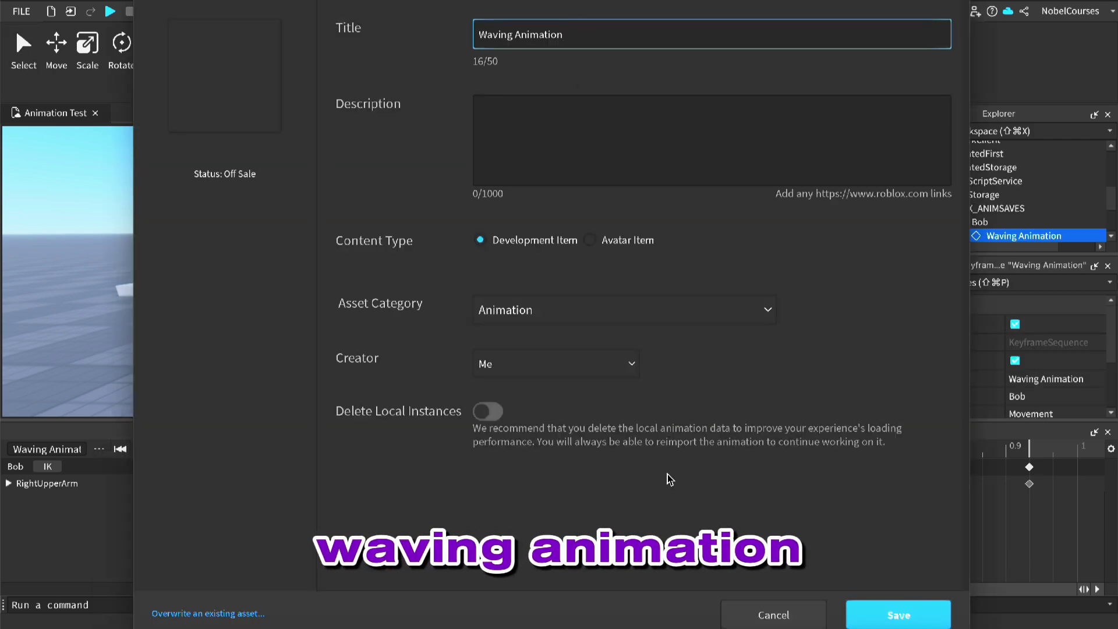
click(899, 612)
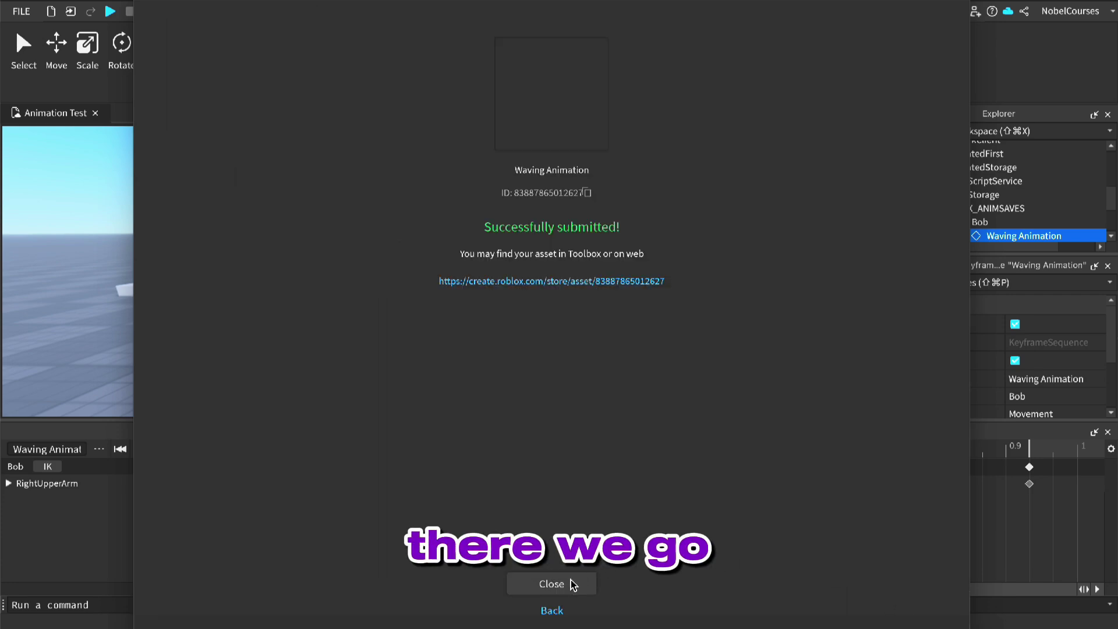
click(571, 583)
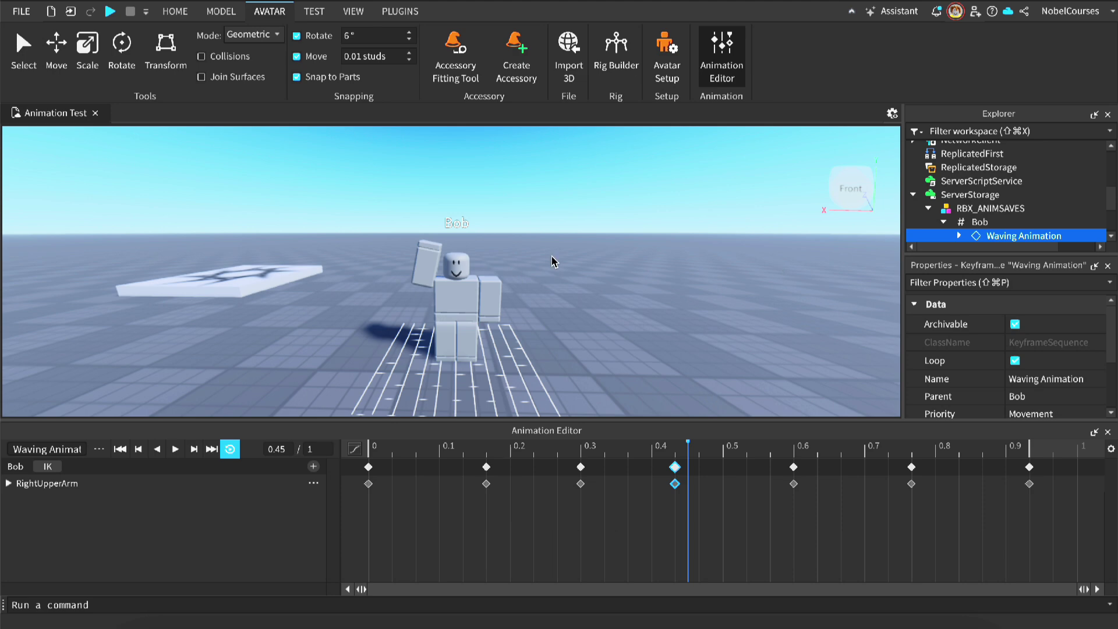
Close the Animation Editor and insert a new Script inside Bob.
click(1107, 433)
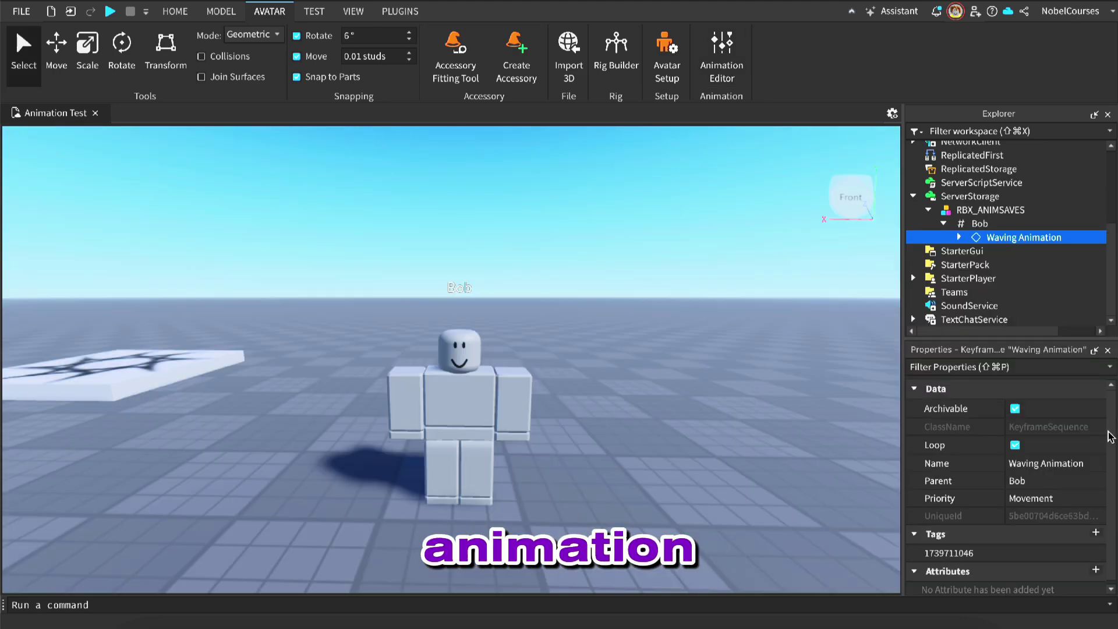
click(460, 402)
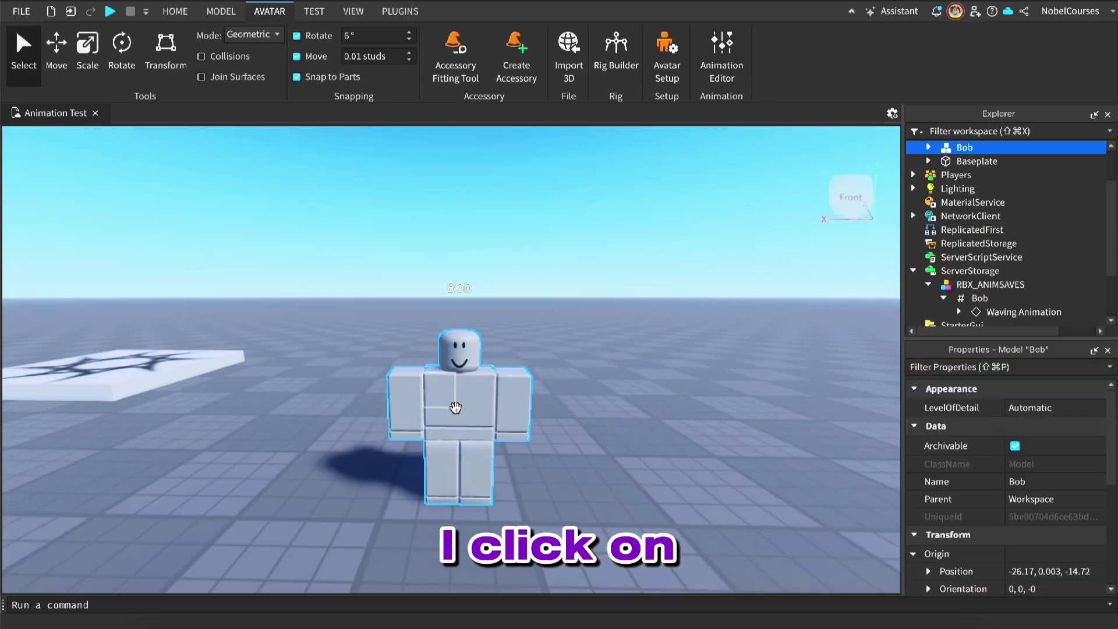
click(986, 148)
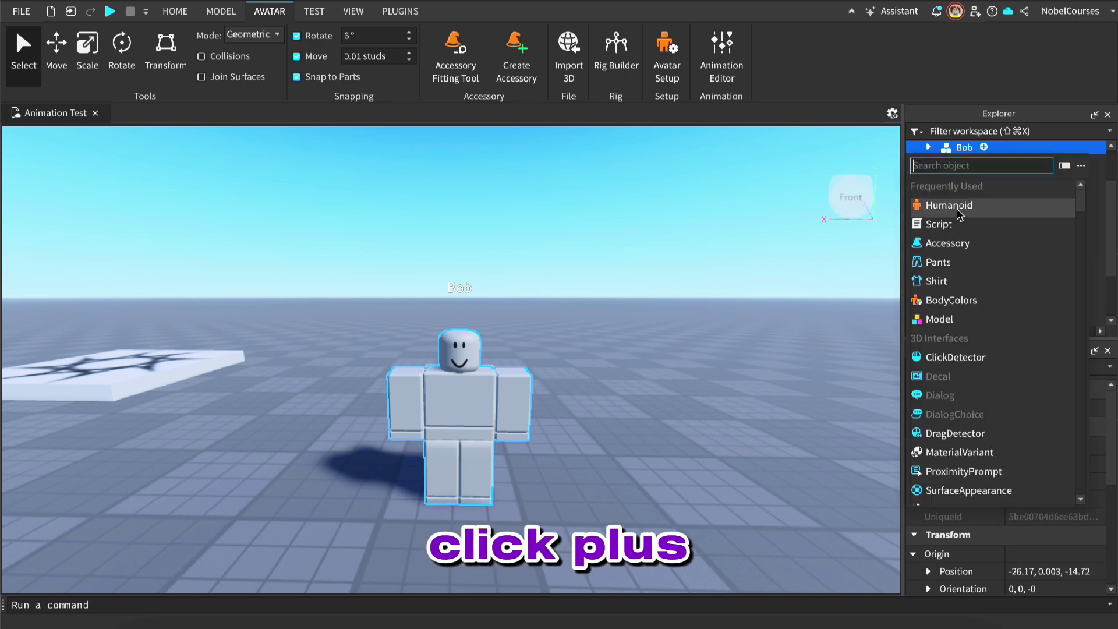
click(955, 222)
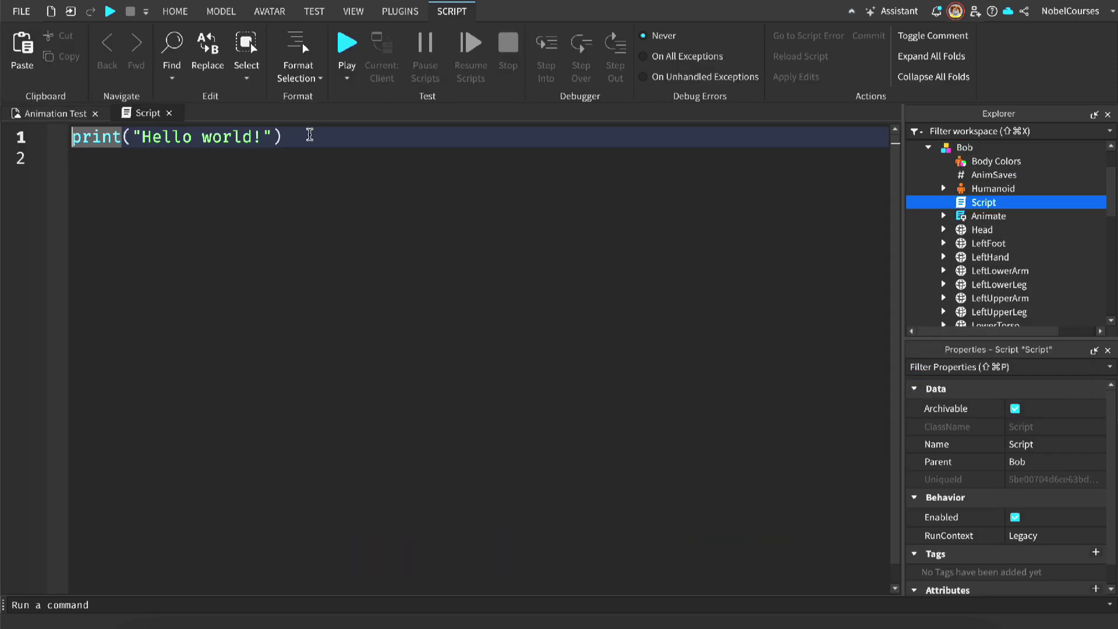
Replace the Hello world code with the looping animation script and select AnimationId on line 3.
drag(309, 136, 71, 137)
text(local humanoid = script.Parent:WaitForChild("Humanoid") local newAnimation = Instance.new("Animation") newAnimation.AnimationId = ""  local animator = humanoid:FindFirstChildOfClass("Animator") local animationTrack = animator:LoadAnimation(newAnimation)  while true do     animationTrack:Play()  -- Play the animation     task.wait(5)  -- Wait for 5 seconds before playing it again end)
click(570, 258)
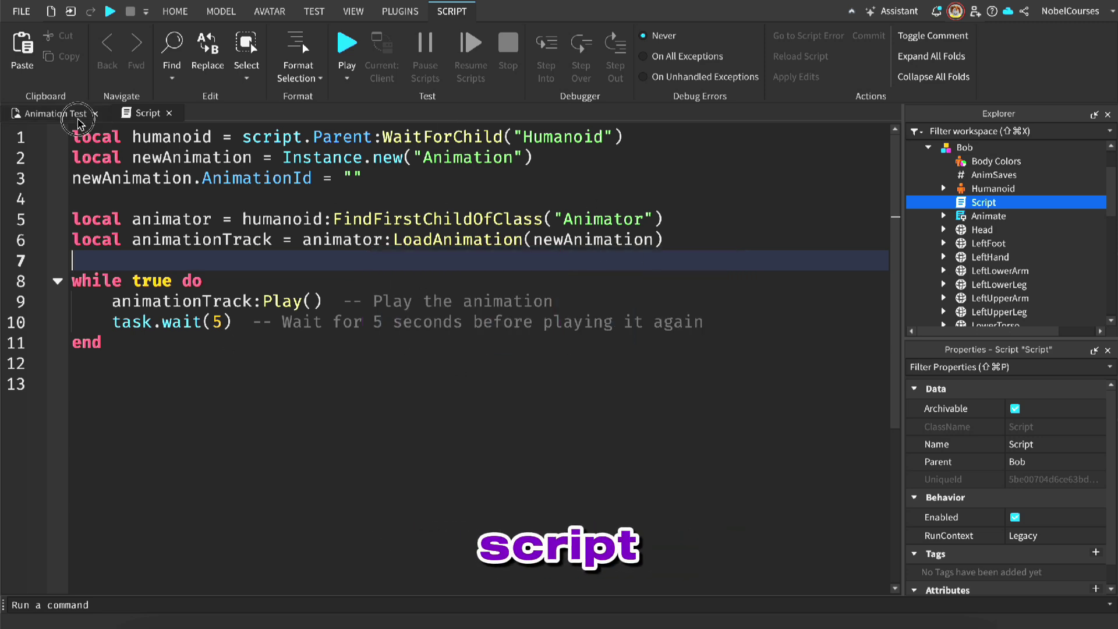
click(54, 113)
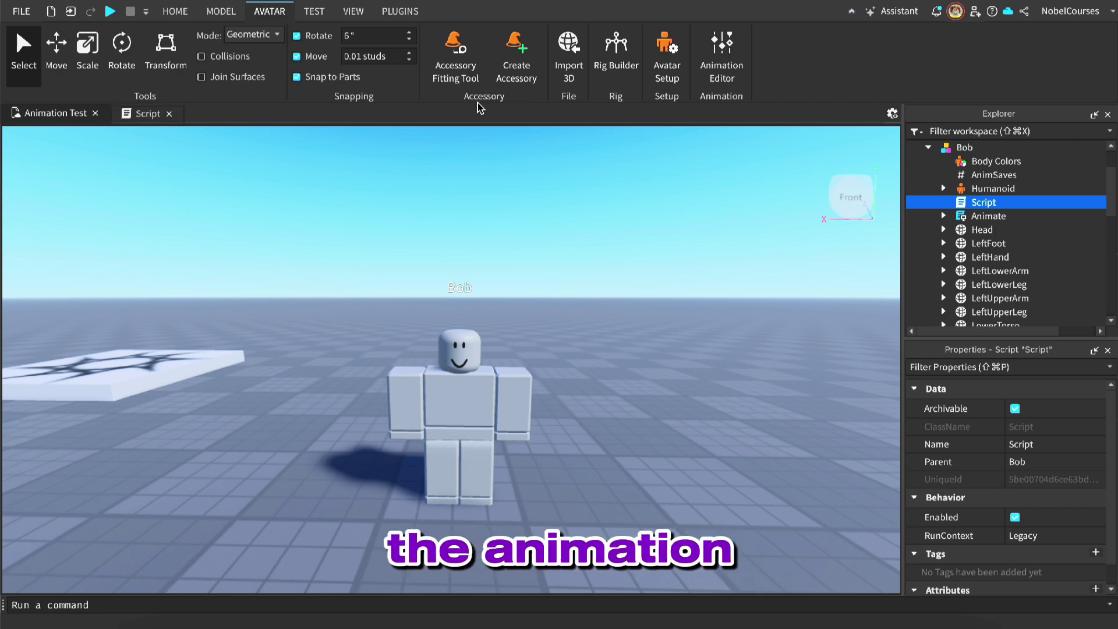
click(146, 114)
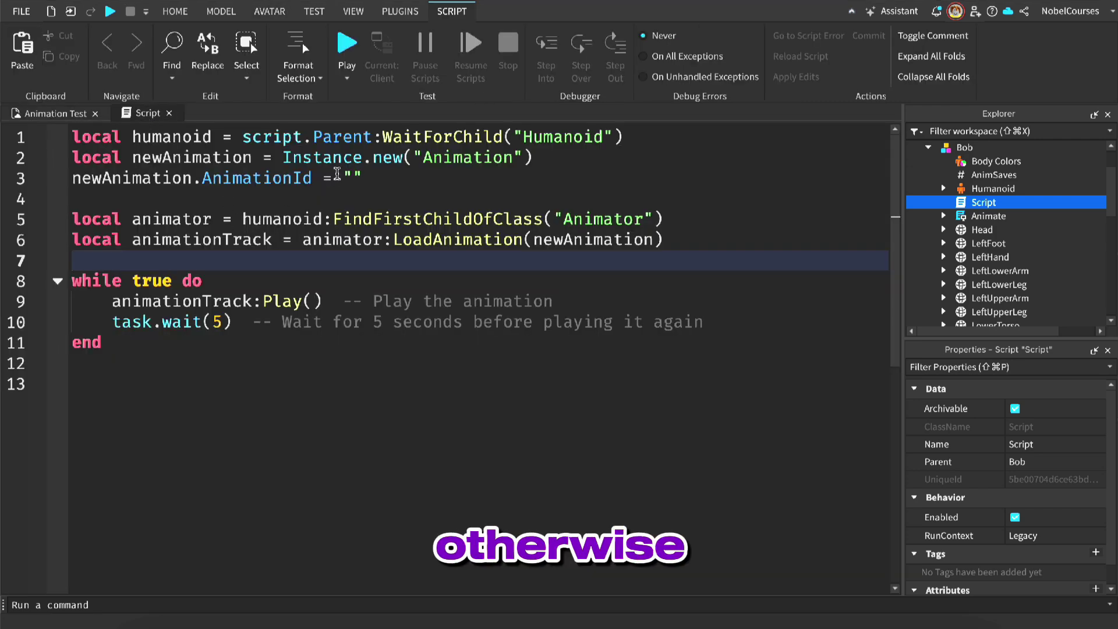
double_click(279, 179)
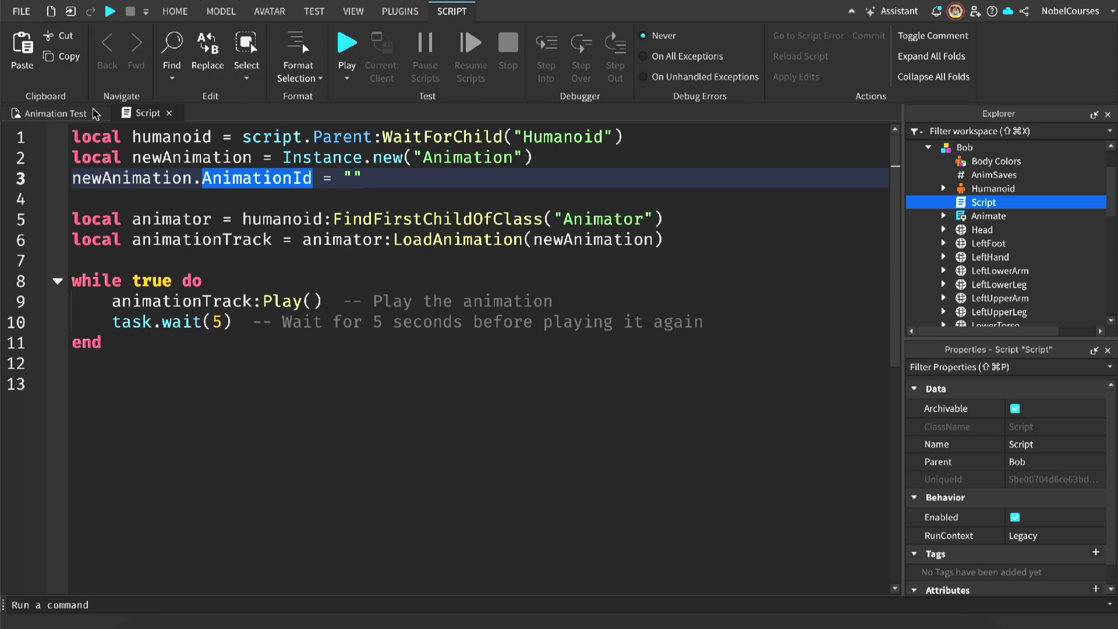
Open the Toolbox and show My Animations in your Inventory.
click(58, 113)
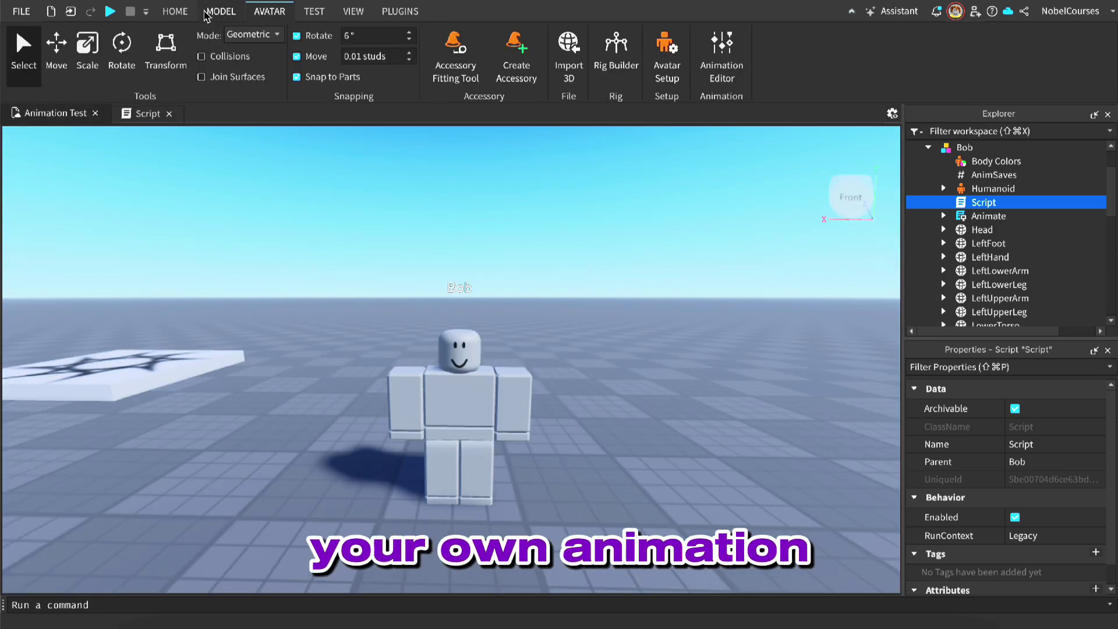
click(185, 15)
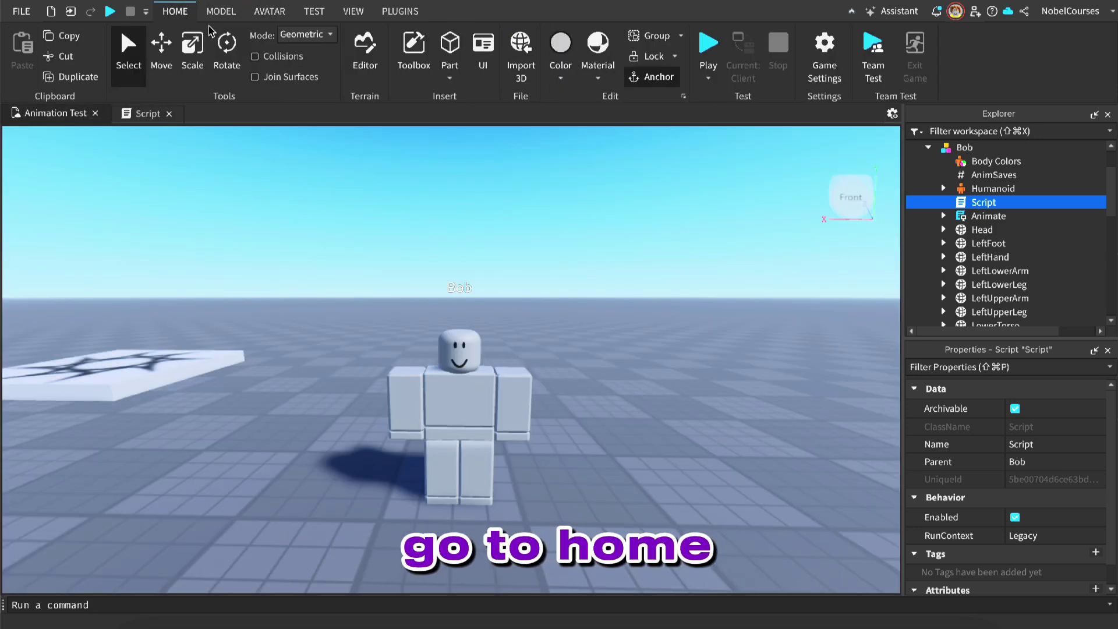
click(428, 61)
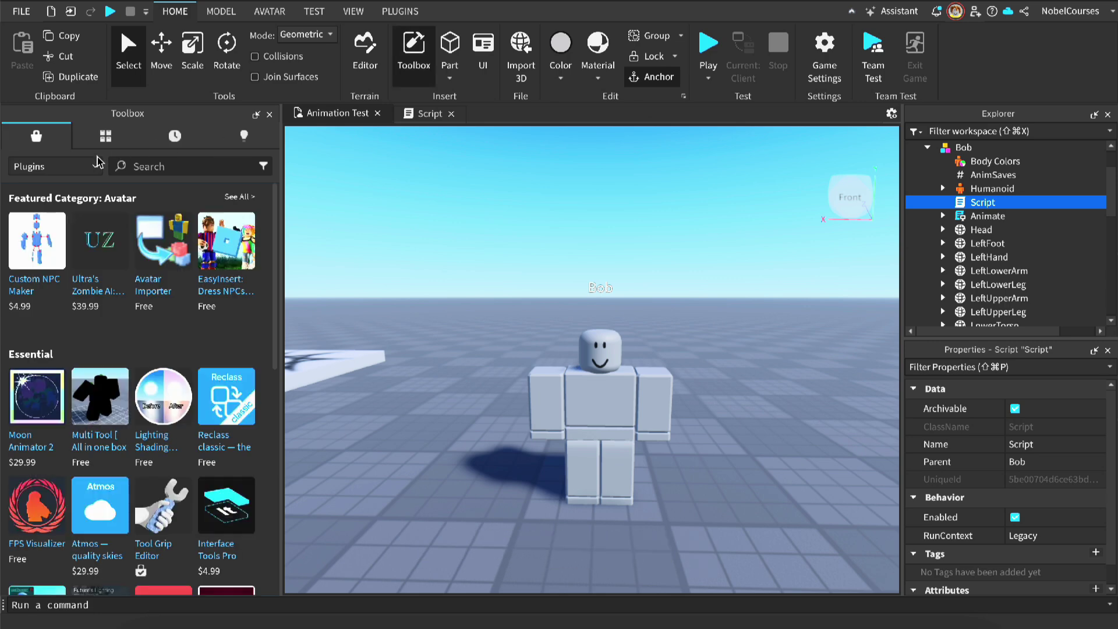
click(69, 166)
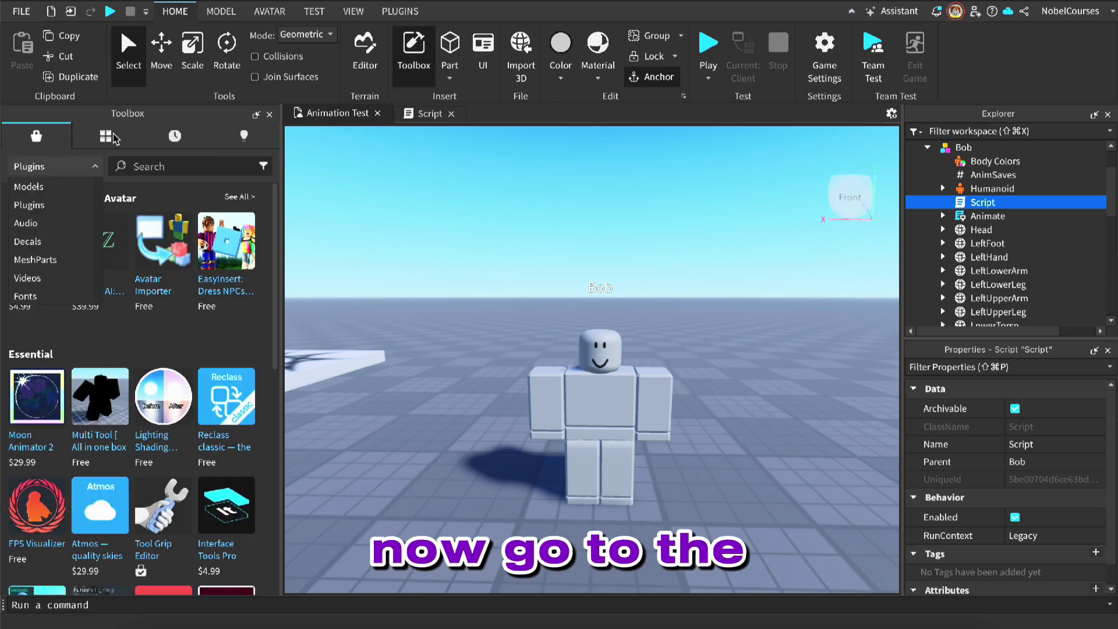
click(93, 167)
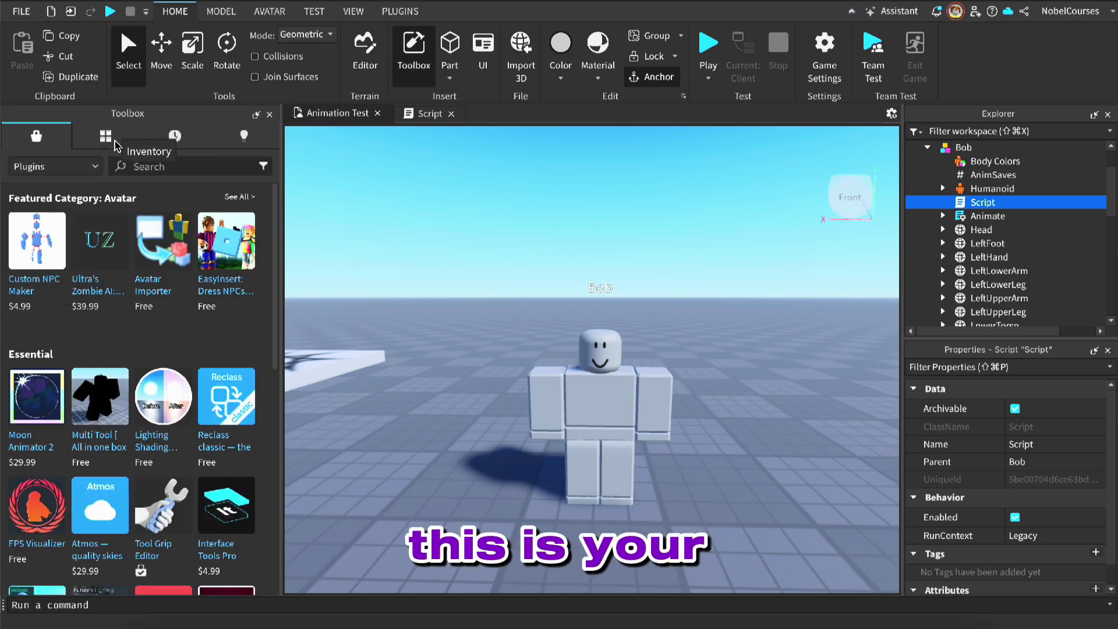
click(106, 138)
click(87, 166)
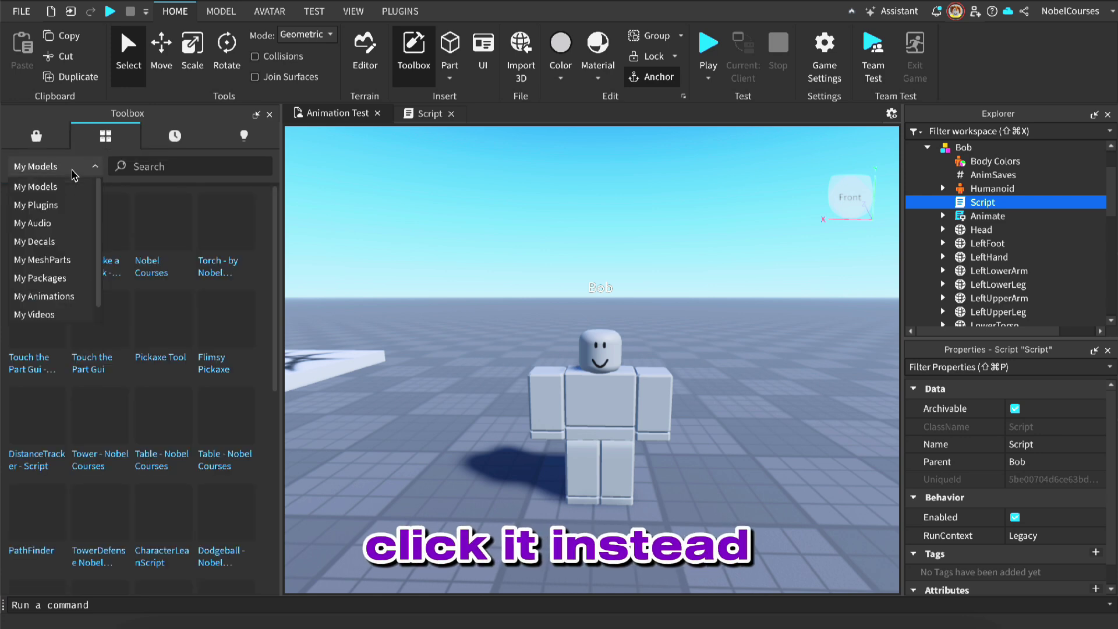
click(70, 205)
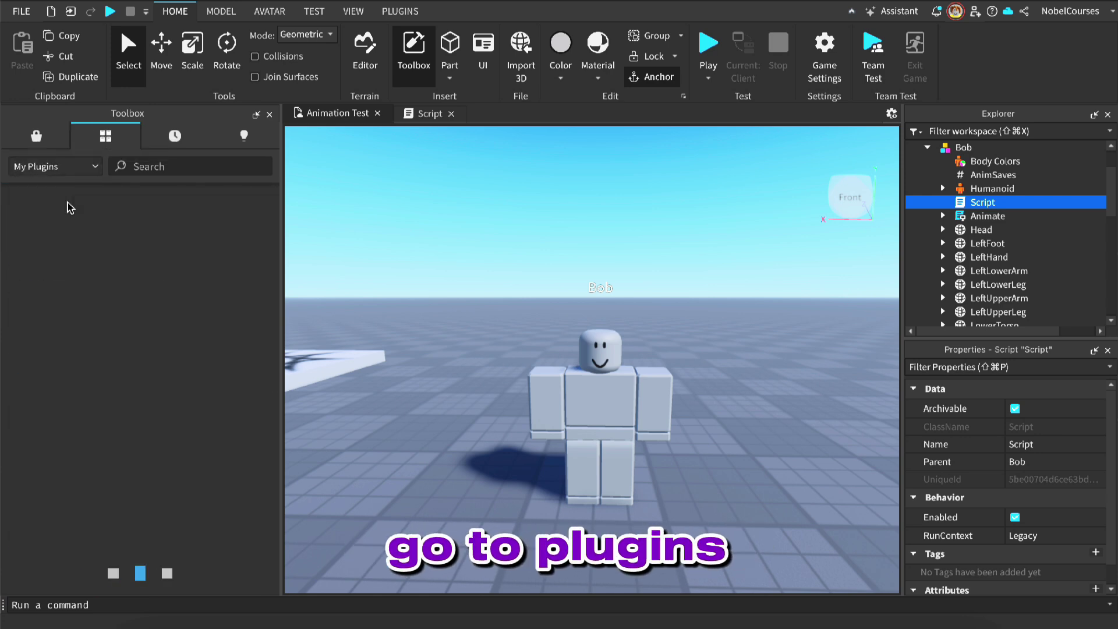
click(58, 168)
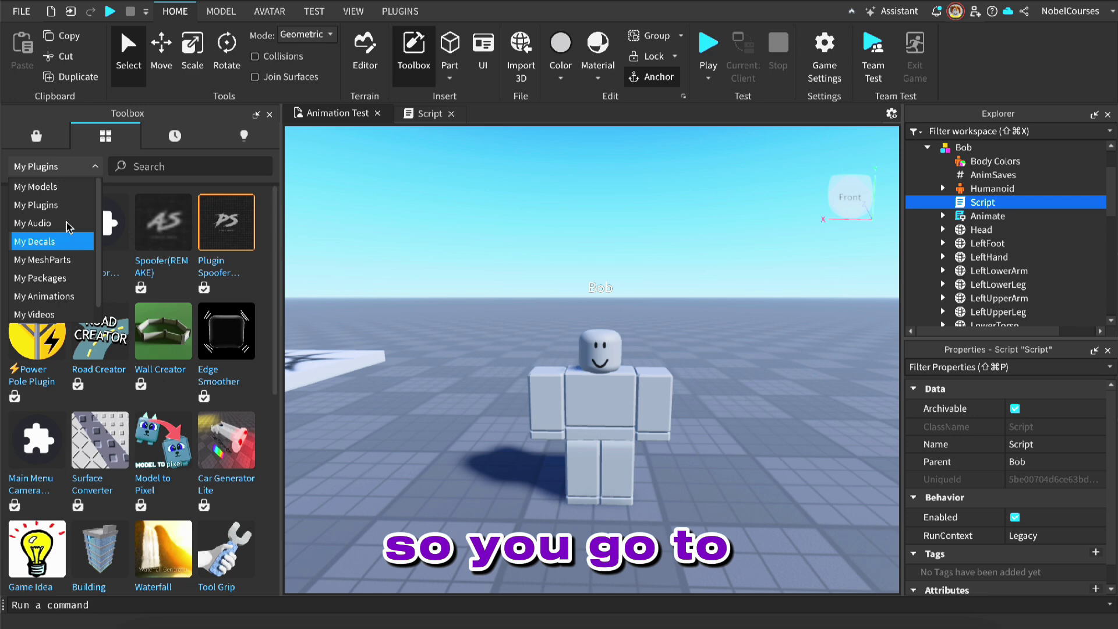
click(66, 298)
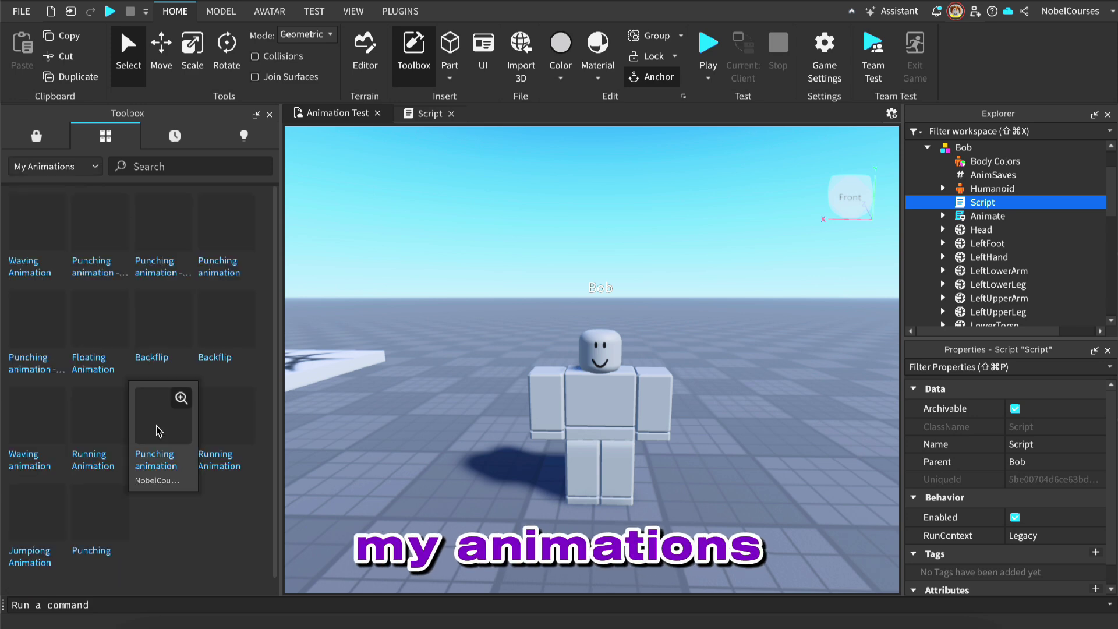
Copy the Waving Animation's asset ID and return to Bob's script.
mouse_move(47, 251)
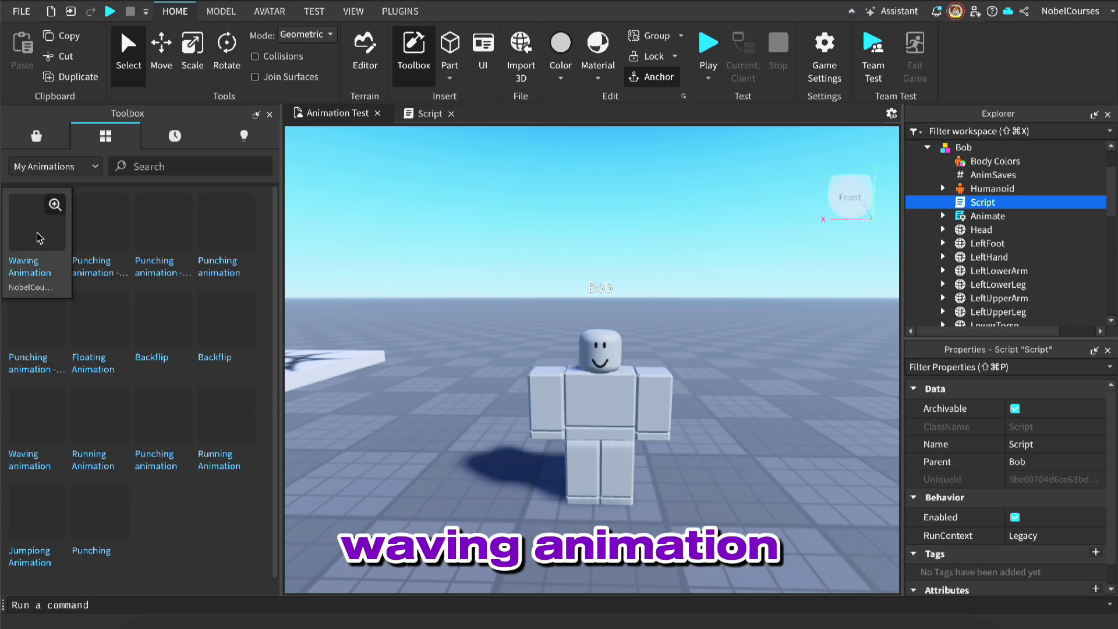
right_click(42, 239)
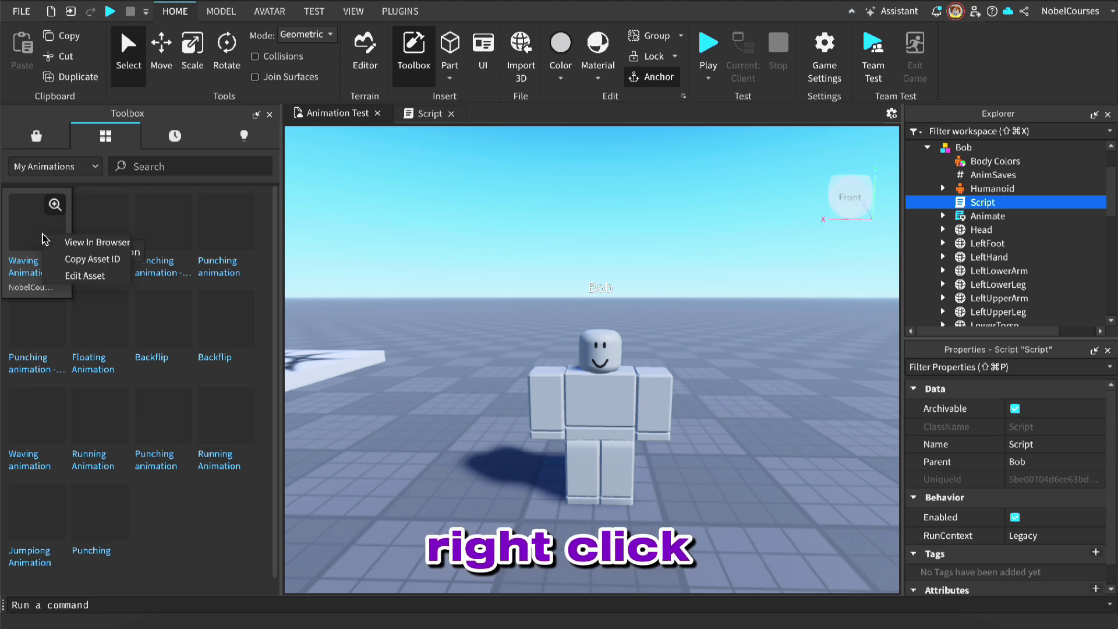
click(92, 259)
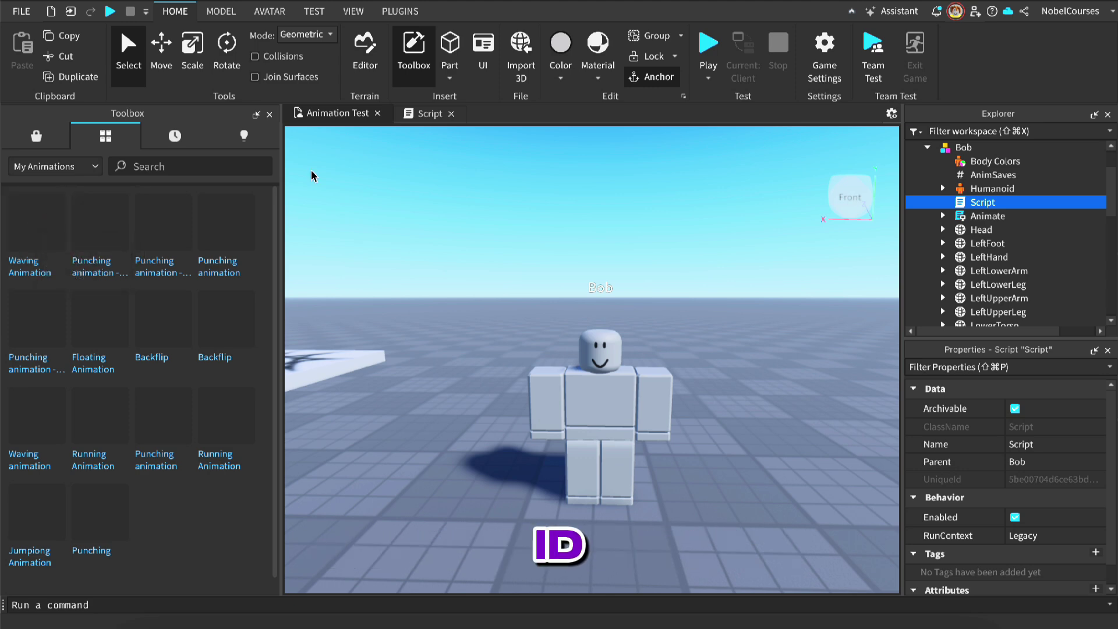
click(431, 113)
key(ctrl+v)
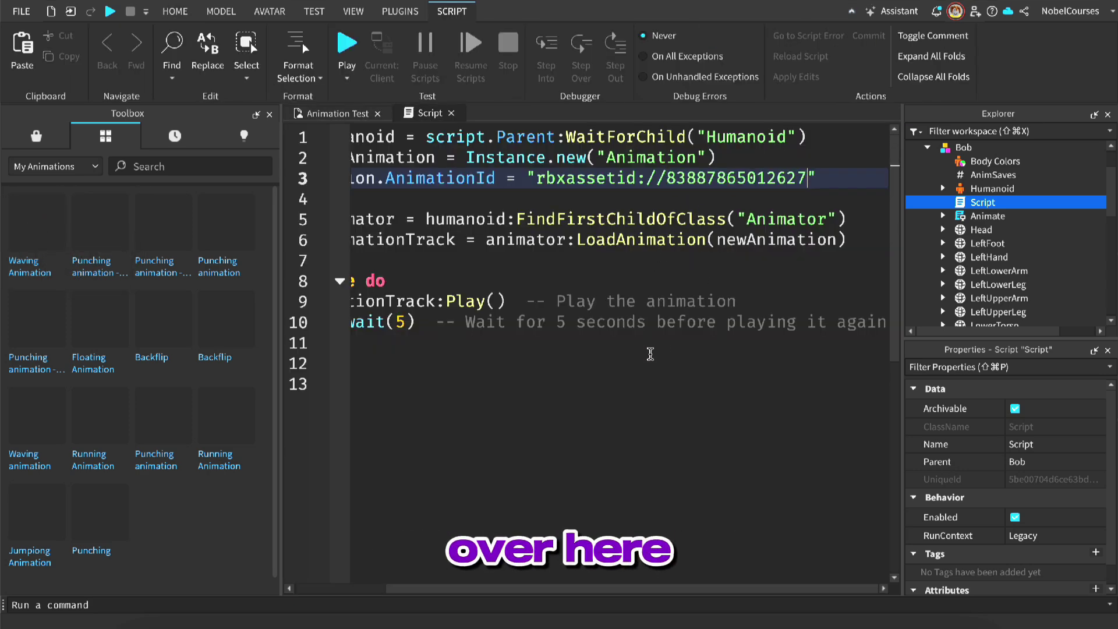
scroll(628, 353, left, 3)
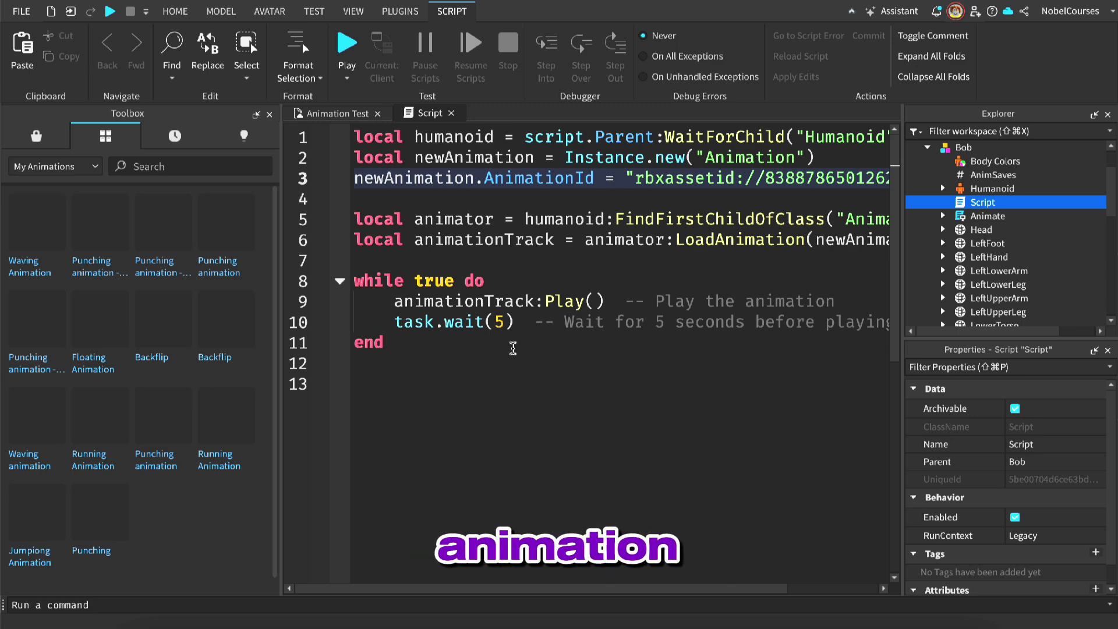
scroll(699, 329, right, 5)
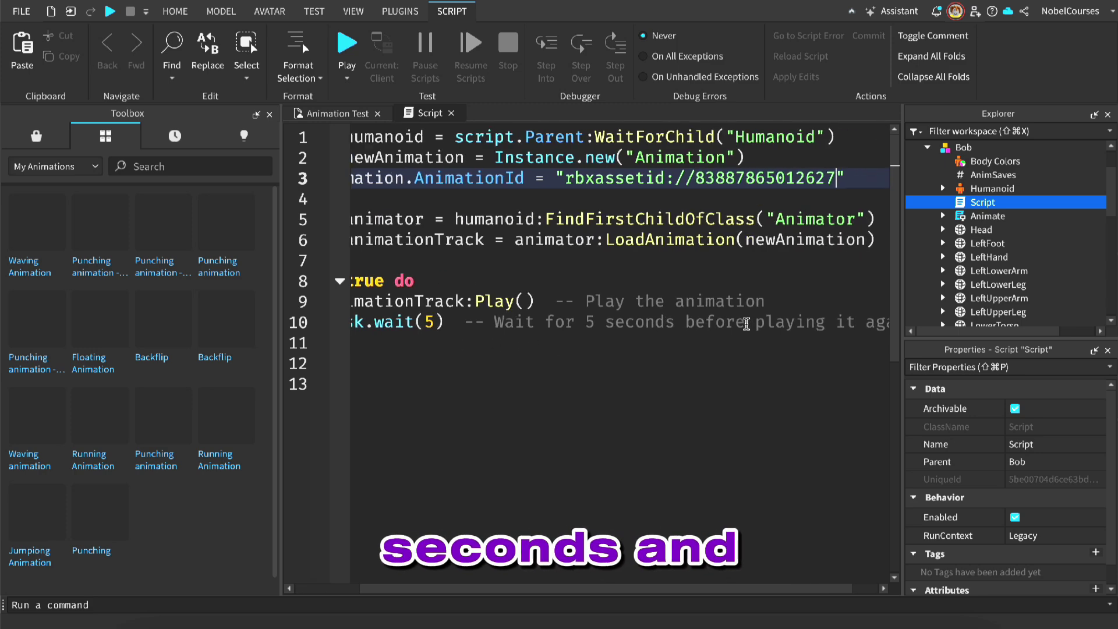
scroll(747, 325, left, 5)
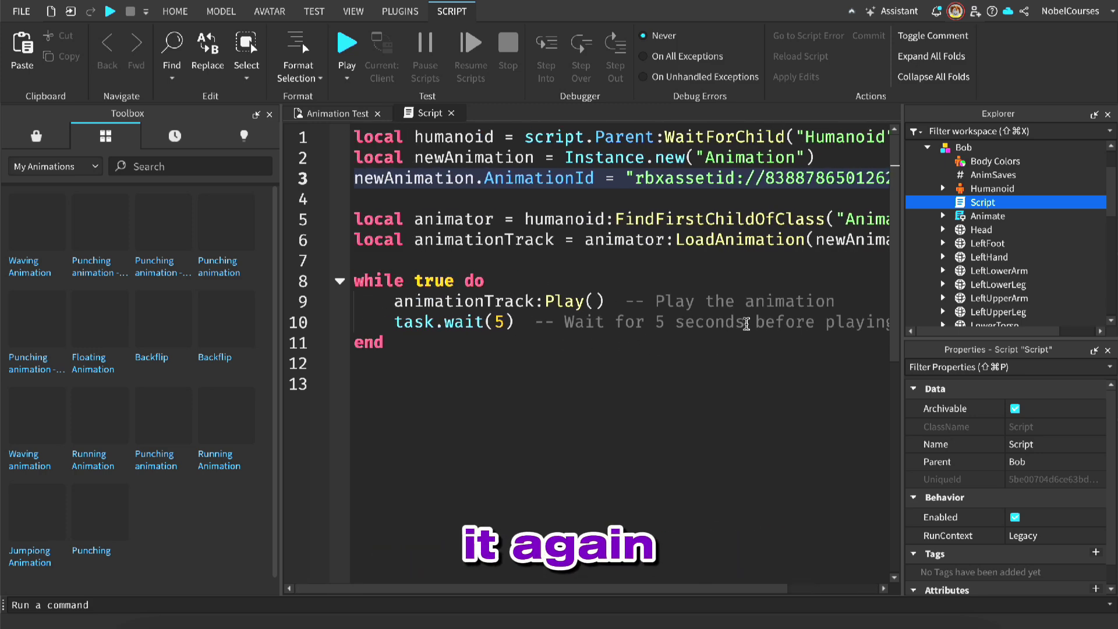
From the Animation Test view, start a Run (F8) test session so Bob plays the looping wave.
click(338, 113)
click(708, 78)
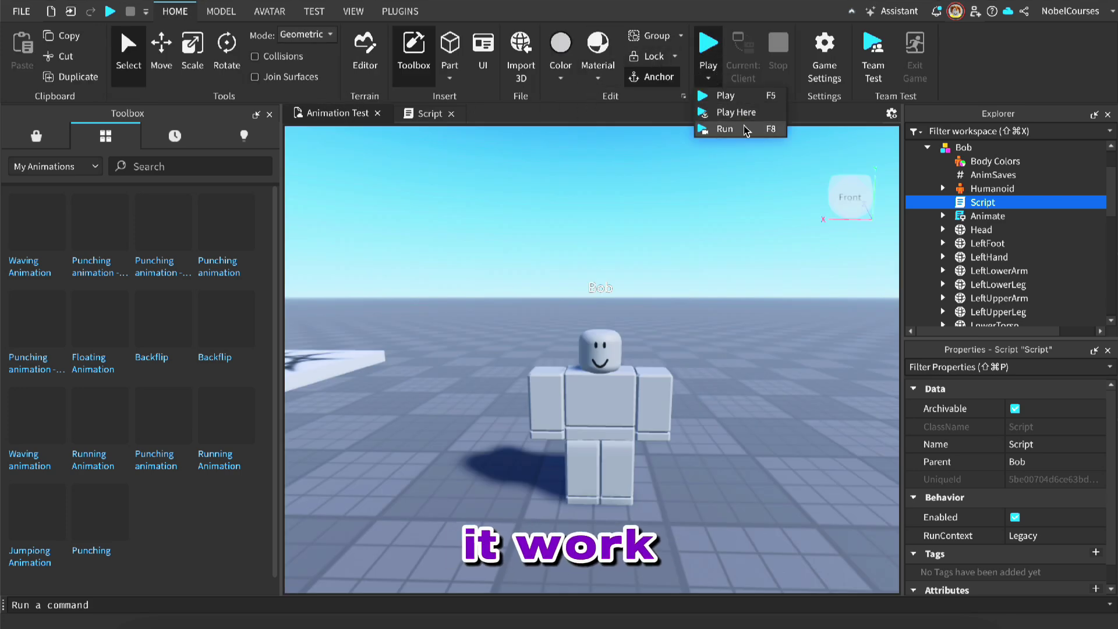
click(725, 133)
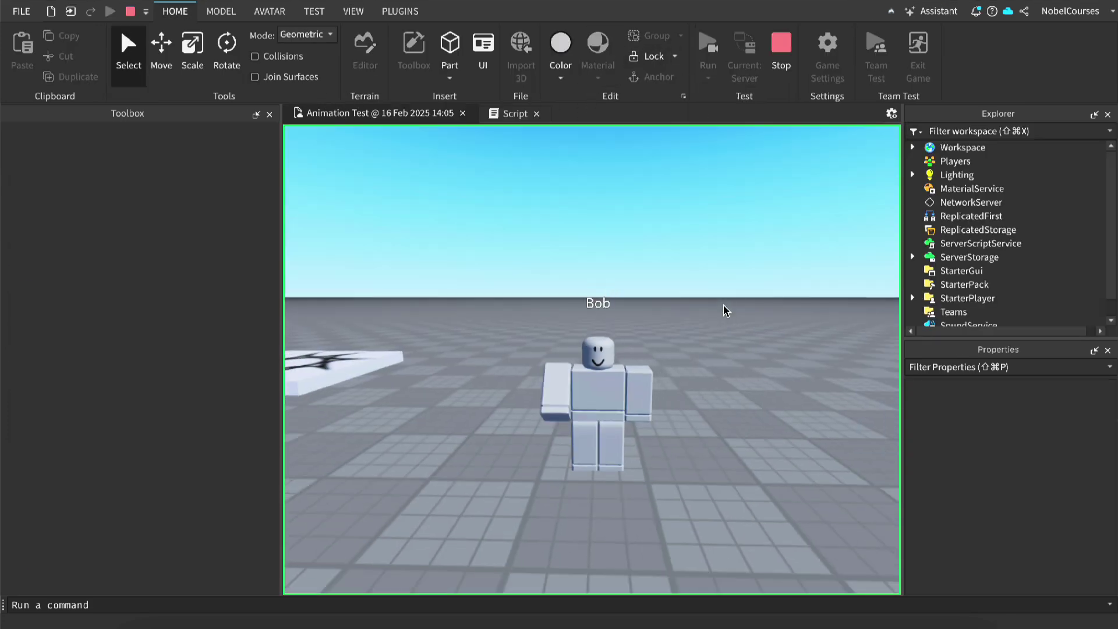